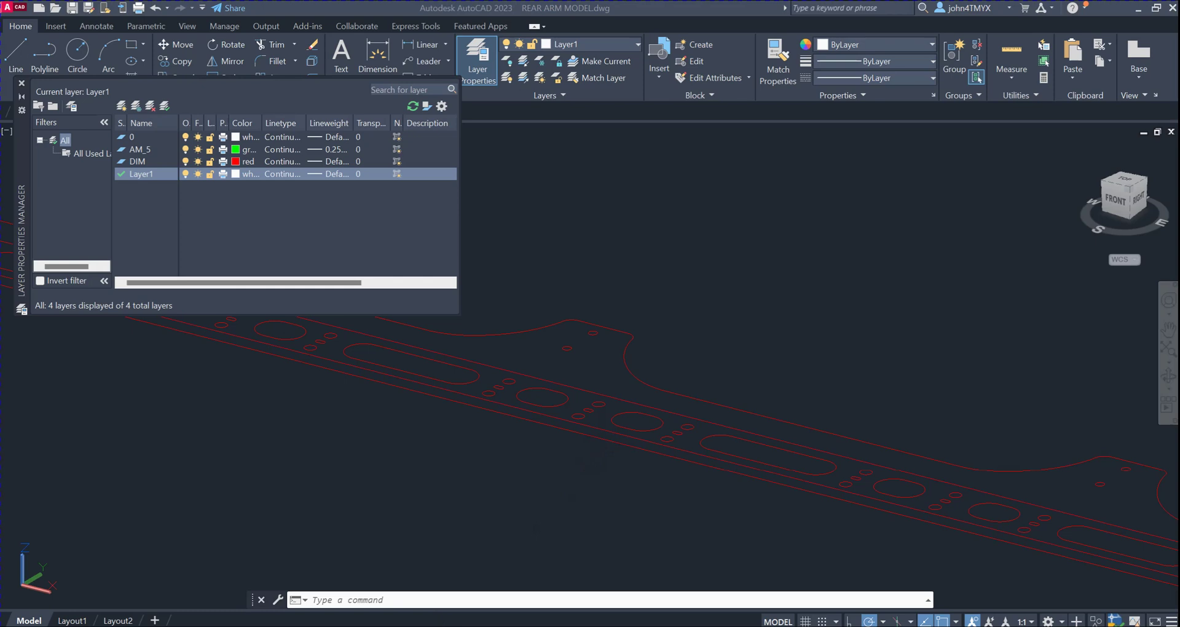
# Add Spline2LinesArcs2023_64bit from the CurveToPolylinesOrArcs folder to the APPLOAD Startup Suite.
pyautogui.click(309, 600)
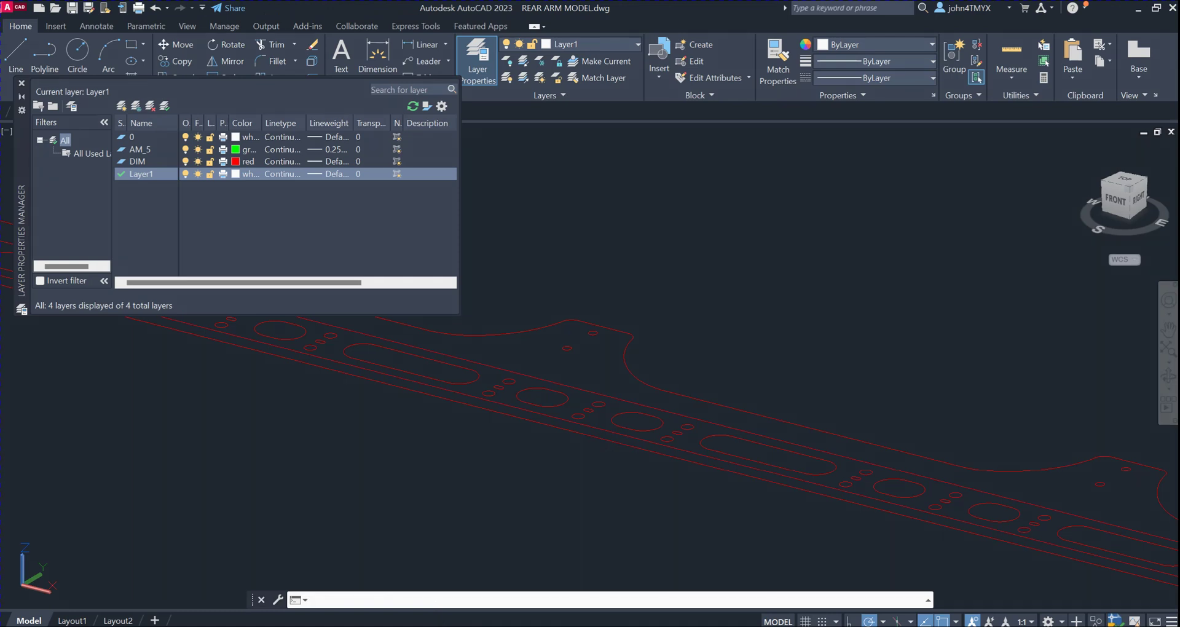
pyautogui.write('APP')
pyautogui.press('BackSpace')
pyautogui.press('BackSpace')
pyautogui.press('BackSpace')
pyautogui.write('APPLOAD')
pyautogui.press('Return')
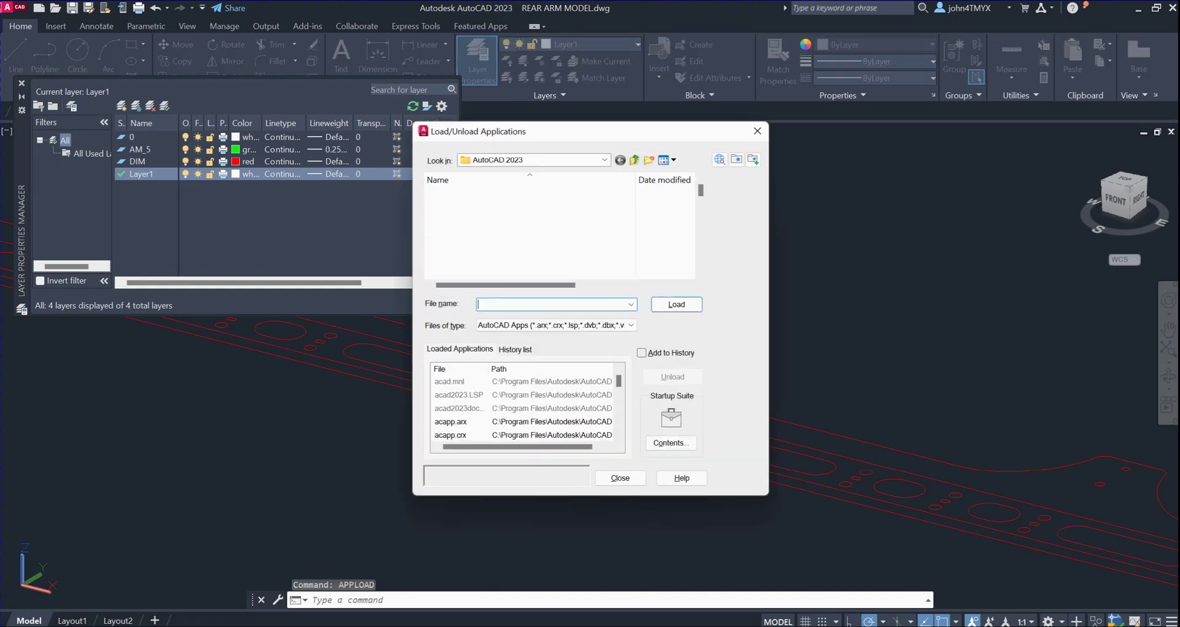
pyautogui.click(672, 437)
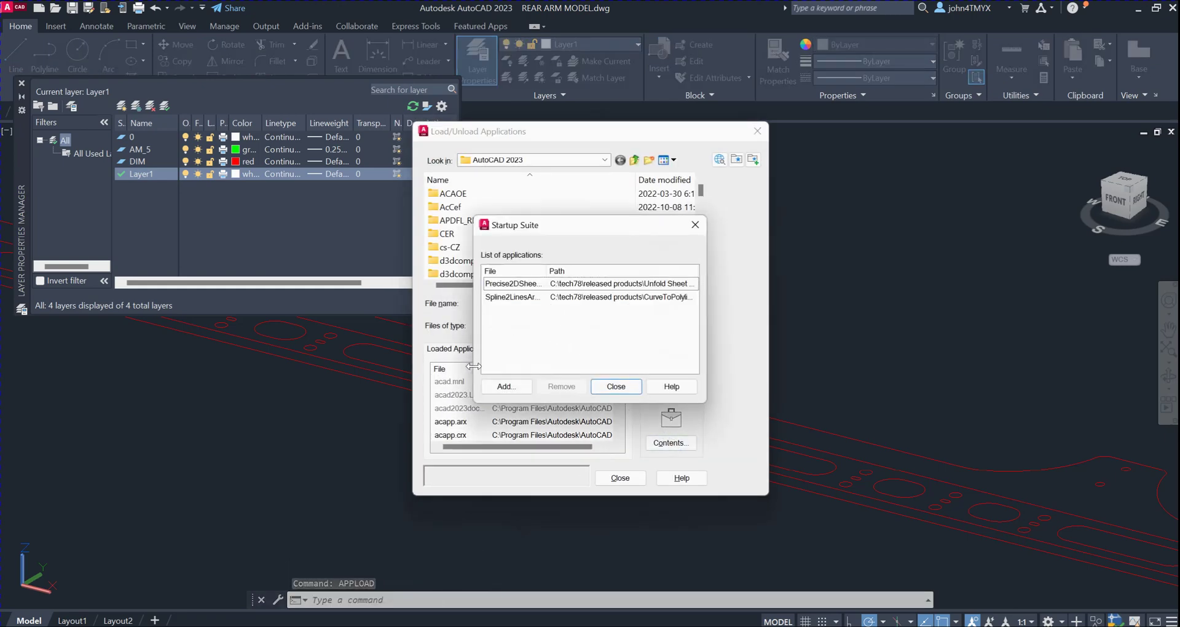
pyautogui.click(507, 387)
pyautogui.click(536, 155)
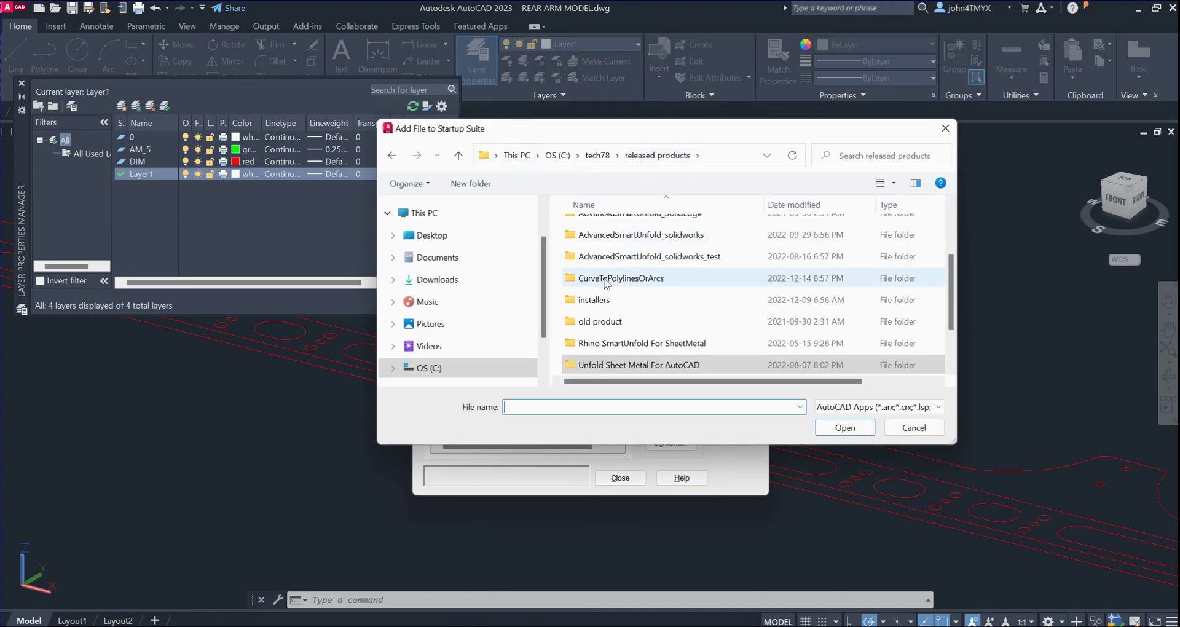
pyautogui.doubleClick(624, 279)
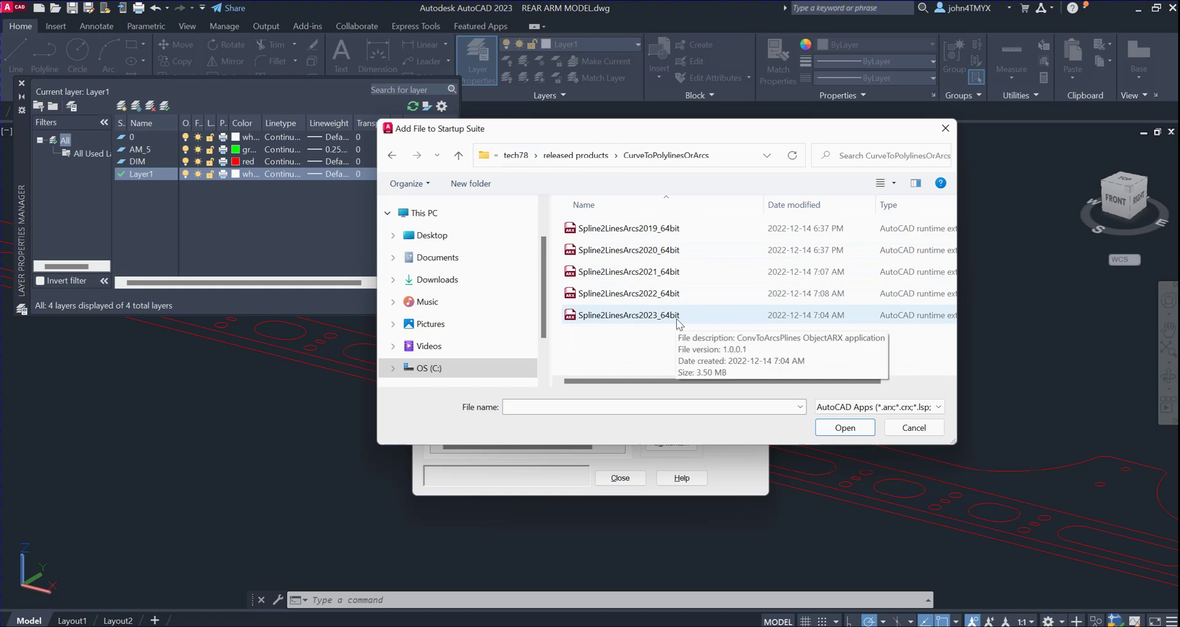
pyautogui.click(914, 428)
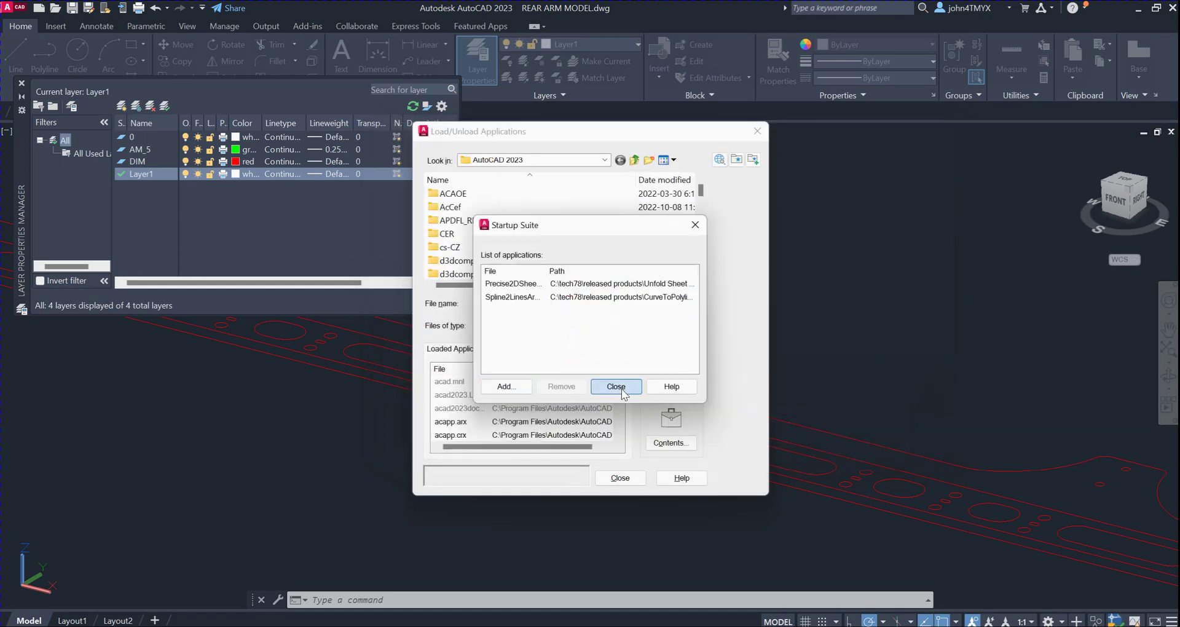
pyautogui.click(617, 387)
pyautogui.click(620, 477)
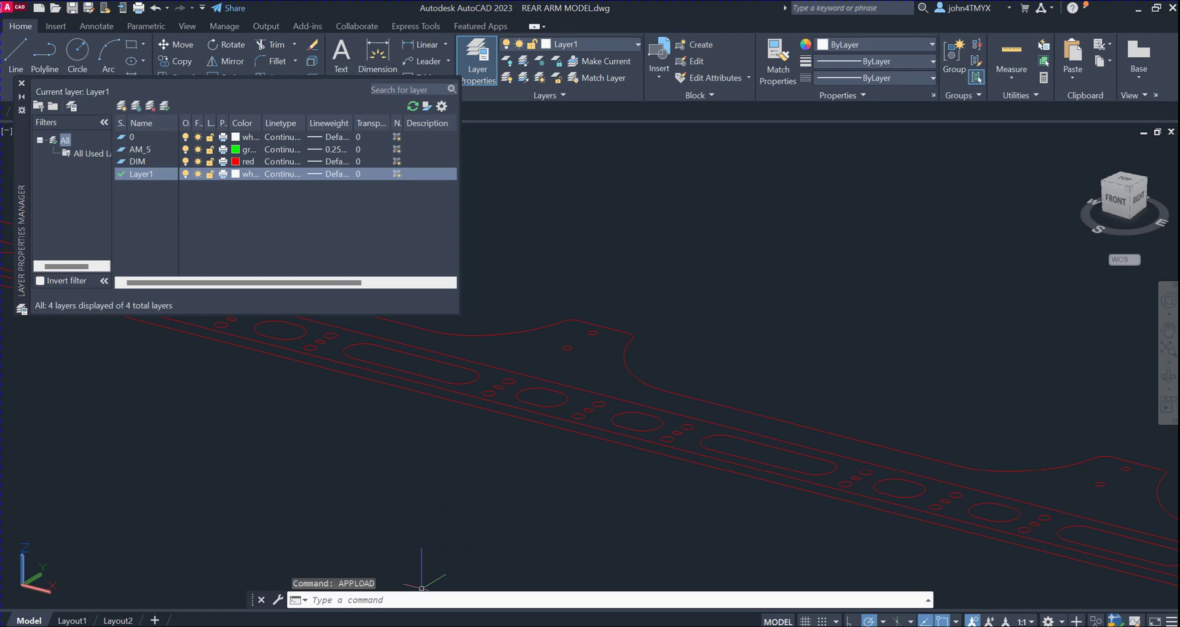
# Start CURVE2ARCS with a conversion tolerance of 0.08.
pyautogui.write('CURVE2ARCS')
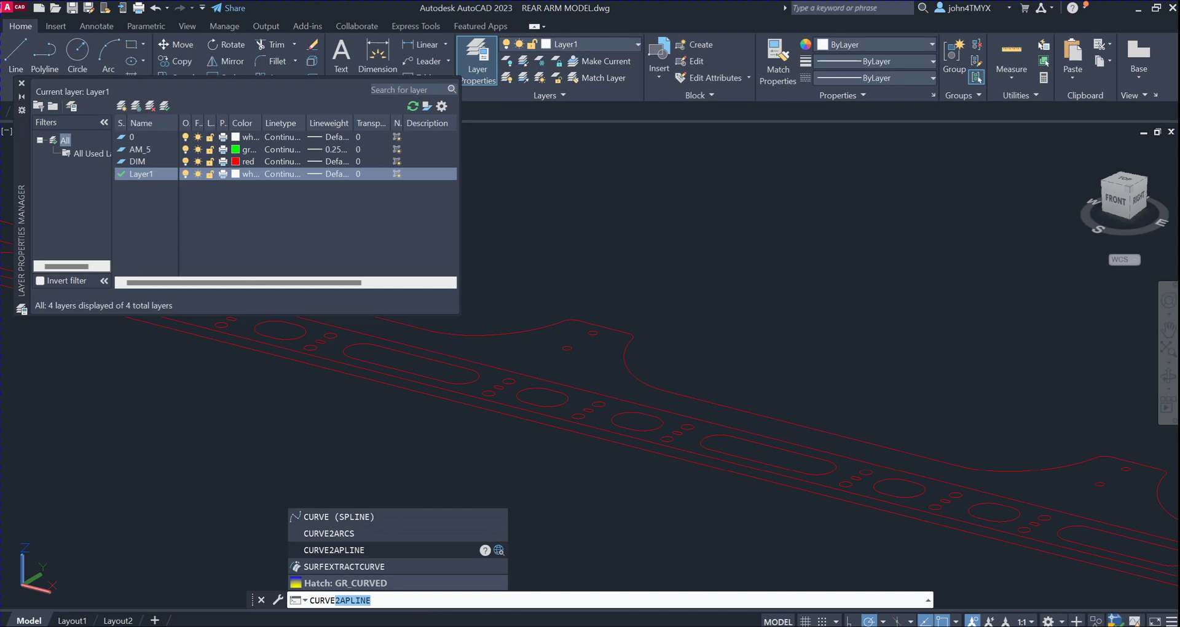
pyautogui.click(351, 536)
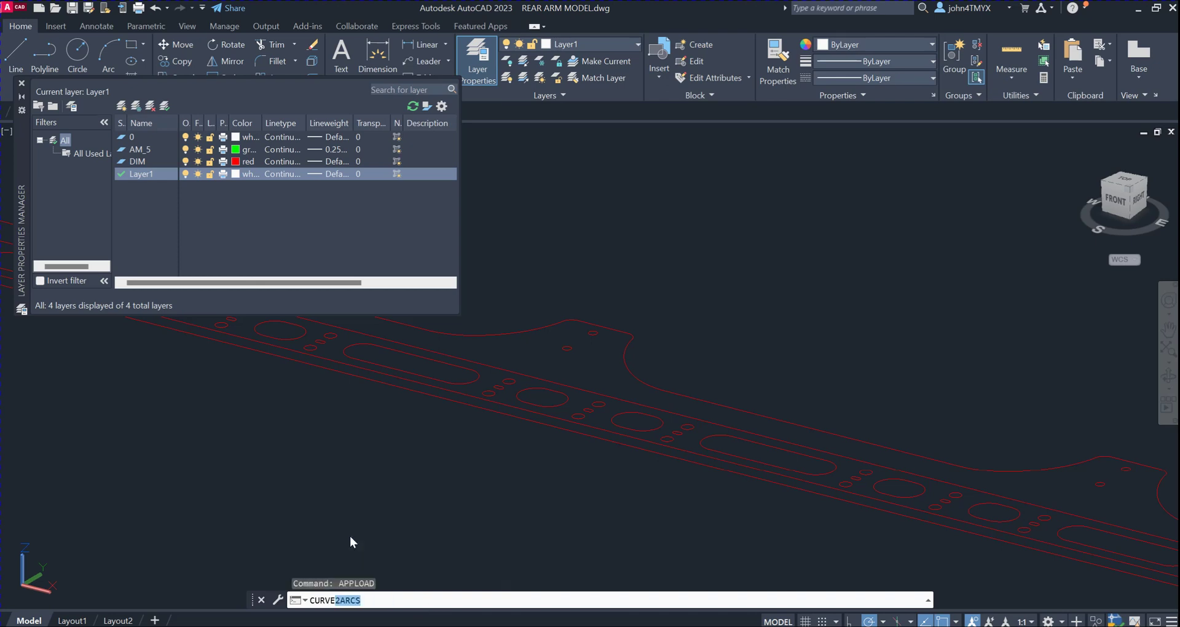
pyautogui.press('Return')
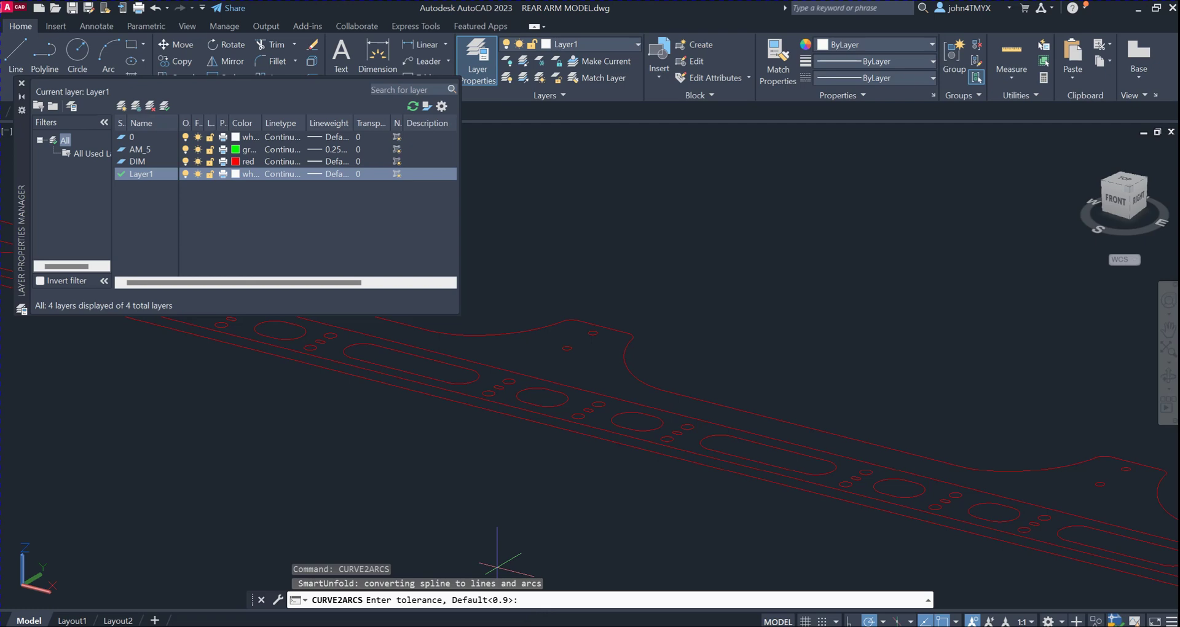
pyautogui.write('0.08')
pyautogui.press('Return')
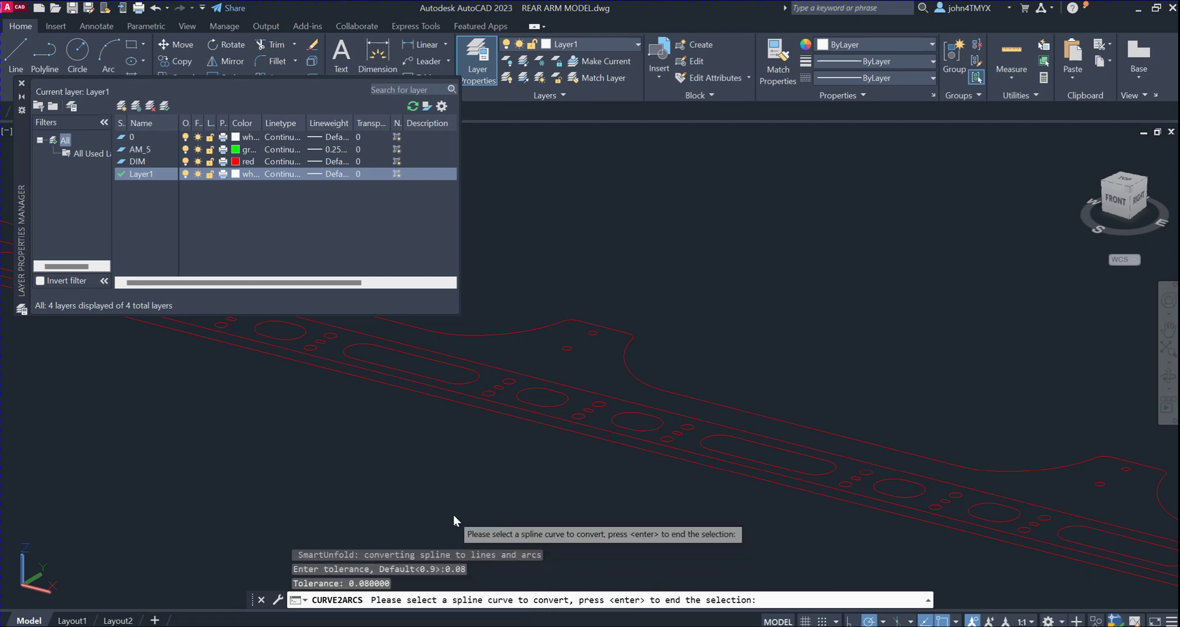
# Convert the slot-end spline and the top-edge spline into arcs one at a time.
pyautogui.scroll(2, 452, 515)
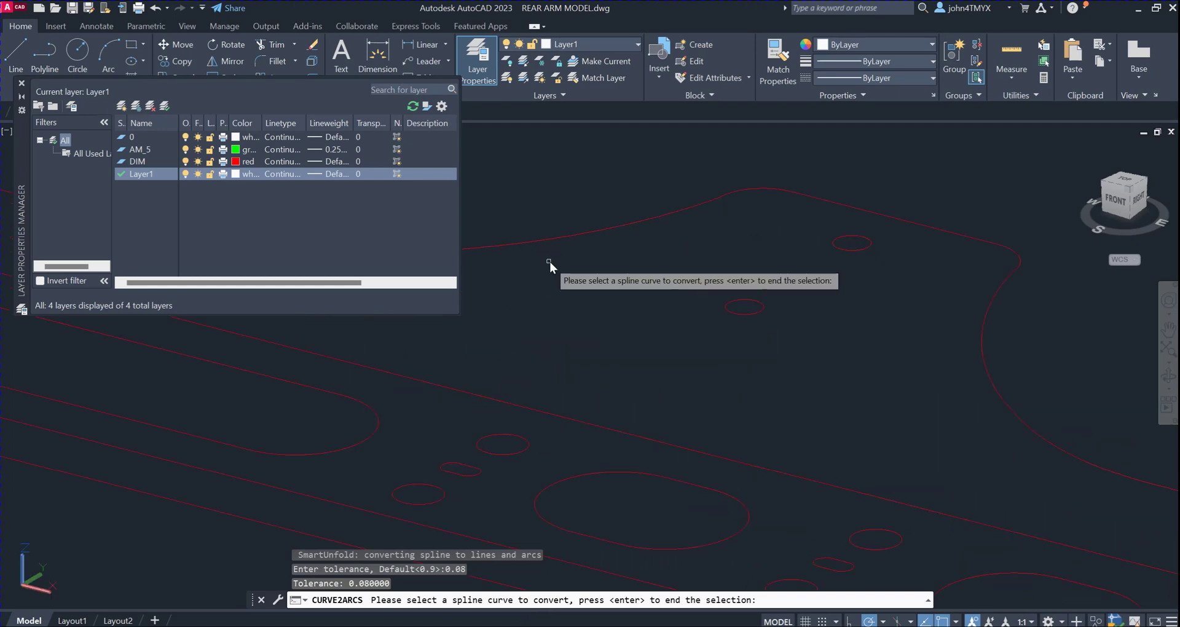
pyautogui.scroll(5, 549, 260)
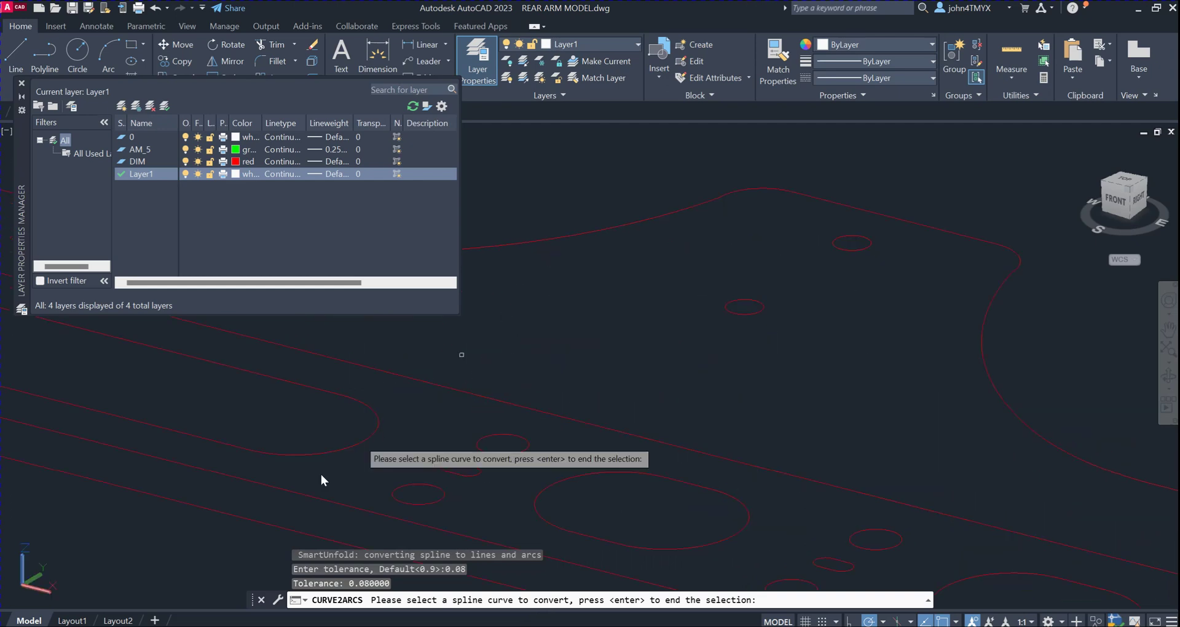
pyautogui.click(342, 449)
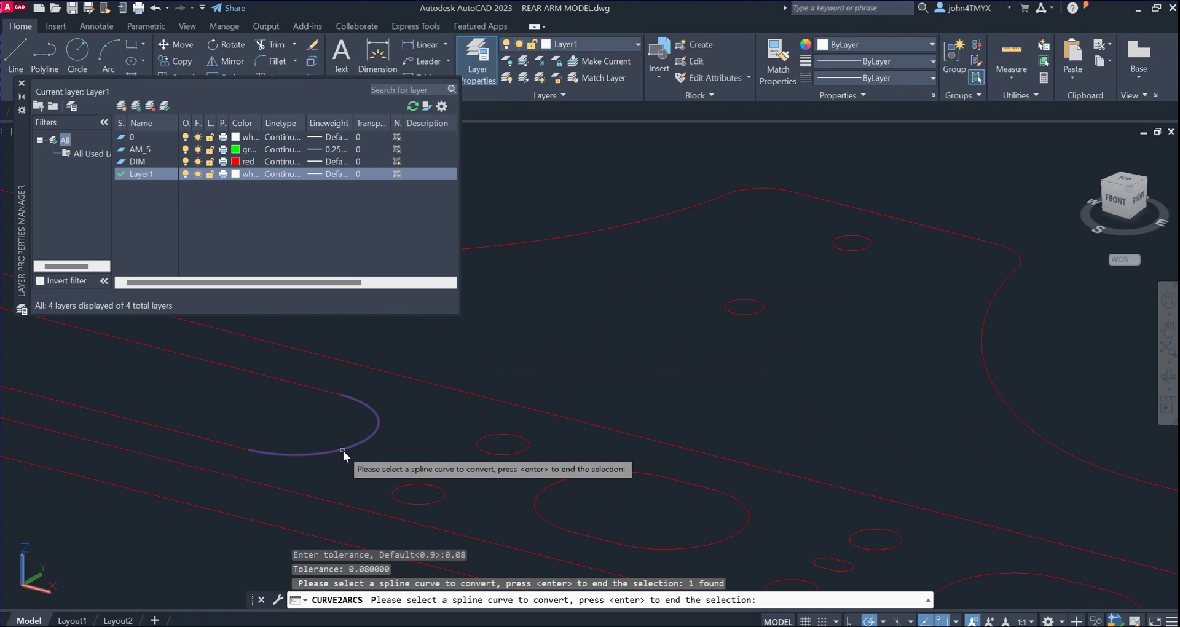
pyautogui.press('Return')
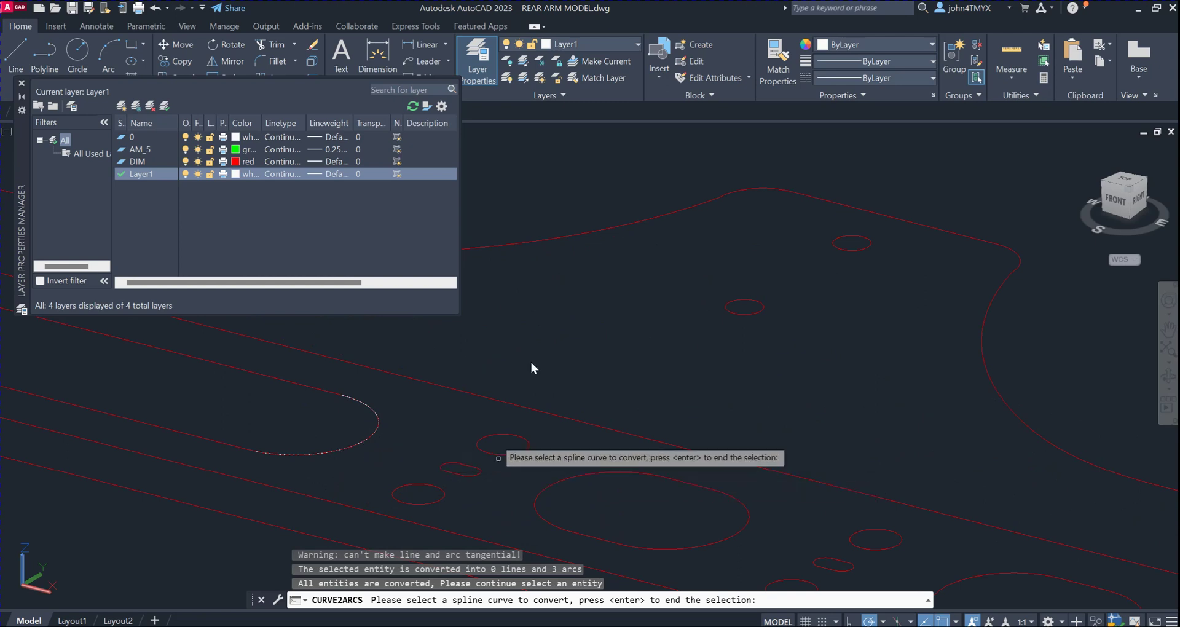
pyautogui.click(744, 188)
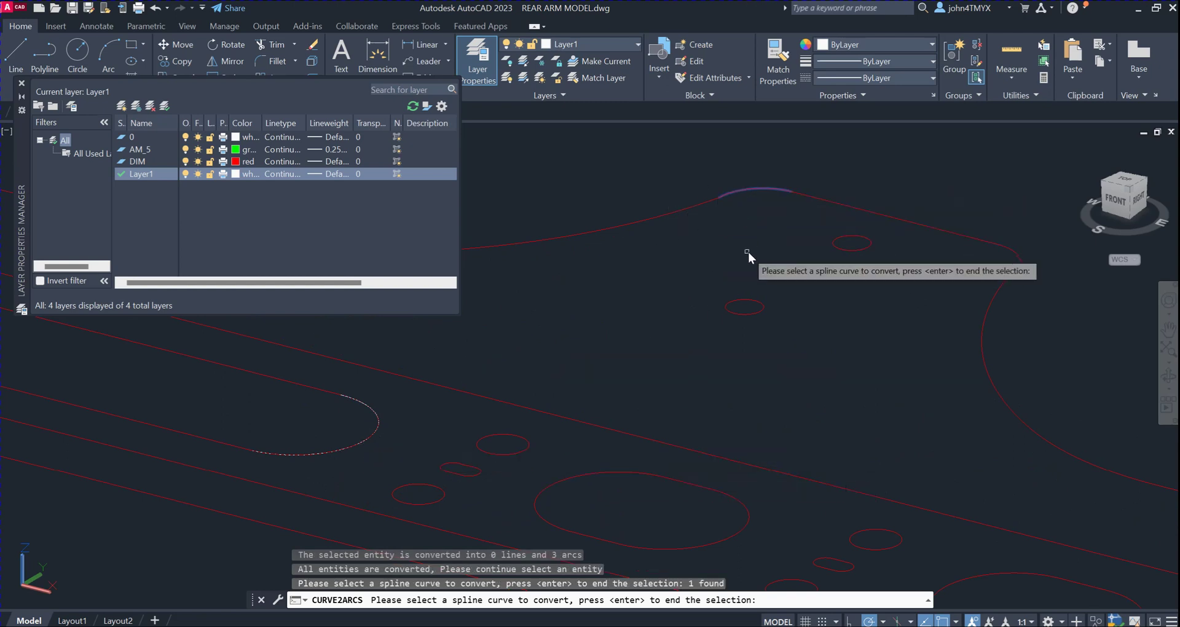
pyautogui.press('Return')
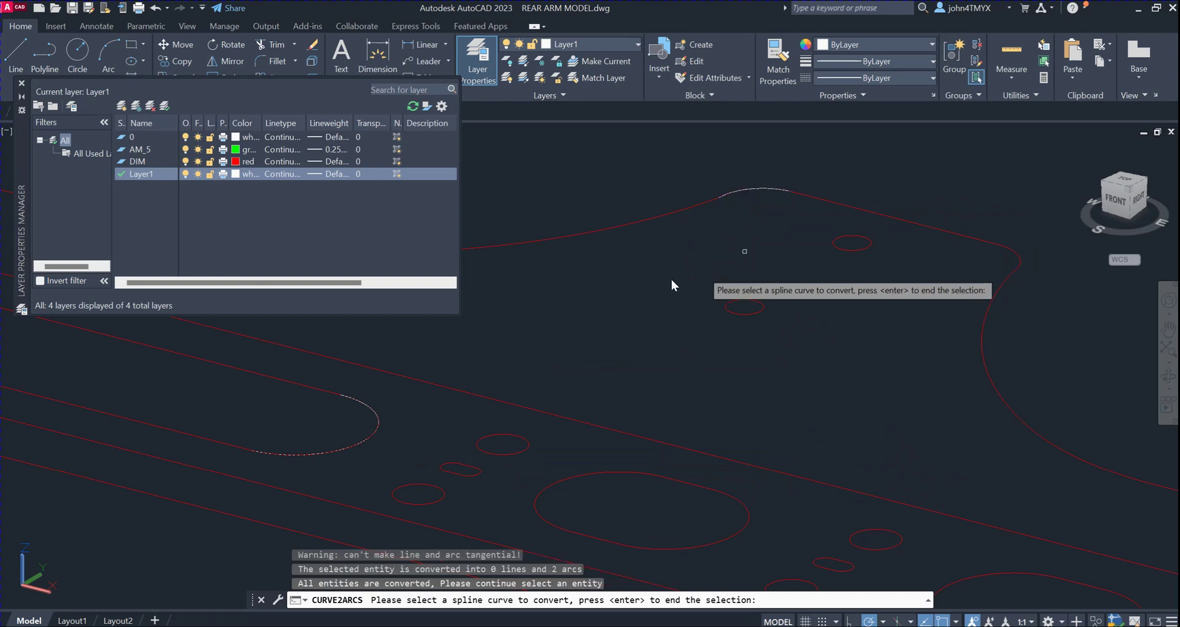
# Convert the 19 splines around the slot features with a crossing window.
pyautogui.scroll(-4, 616, 486)
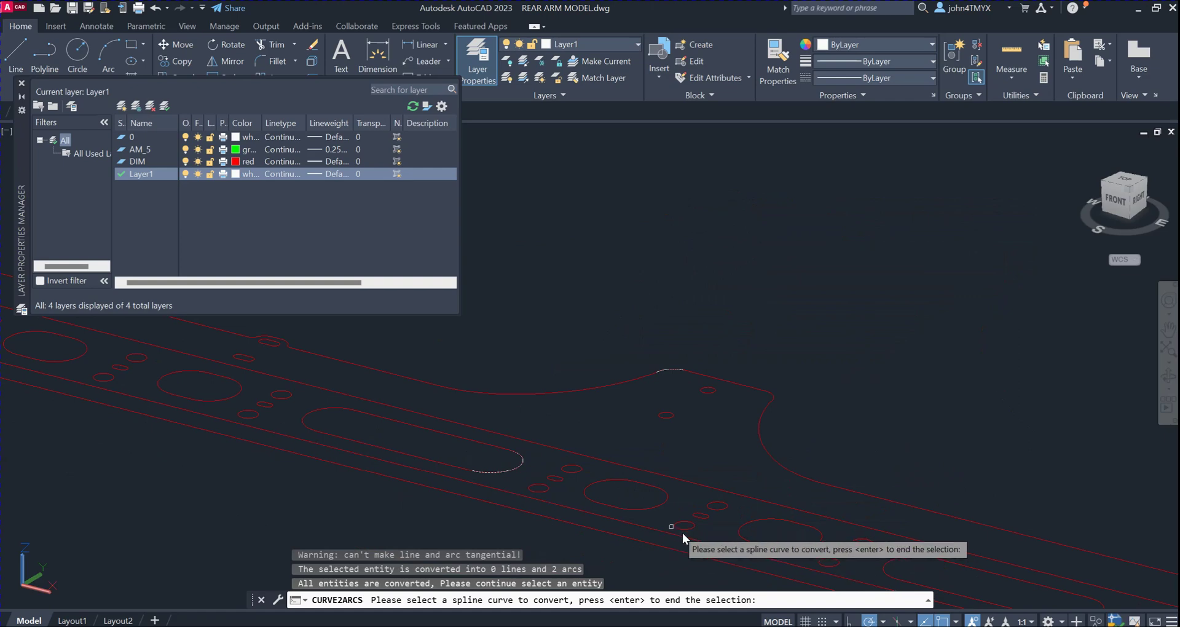
pyautogui.click(714, 570)
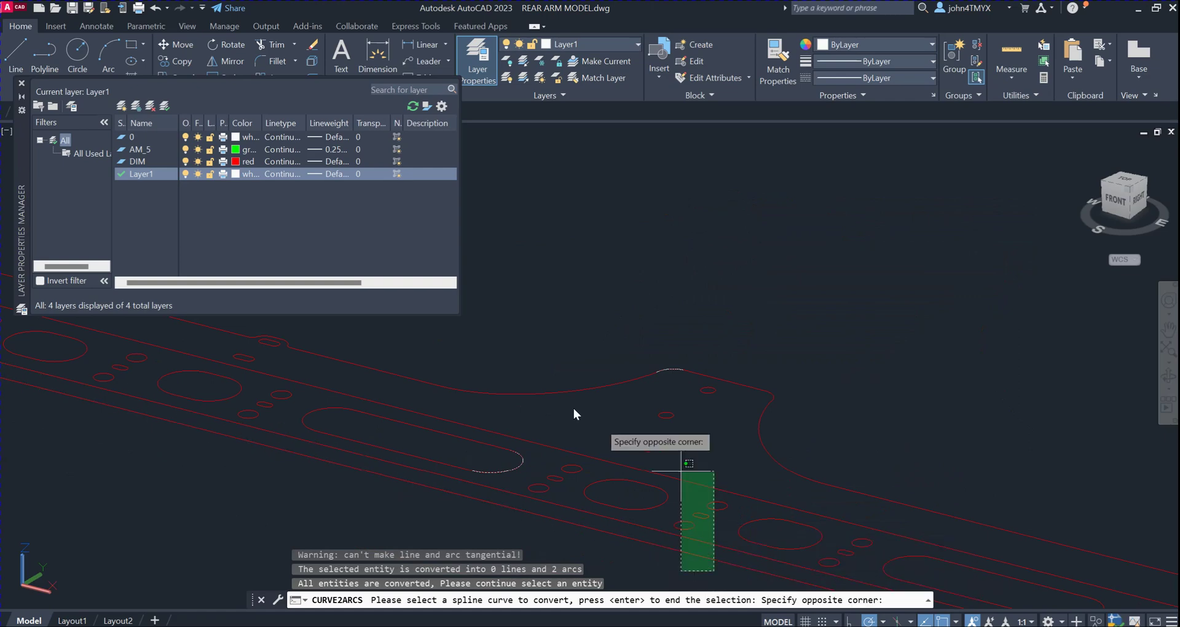
pyautogui.click(533, 433)
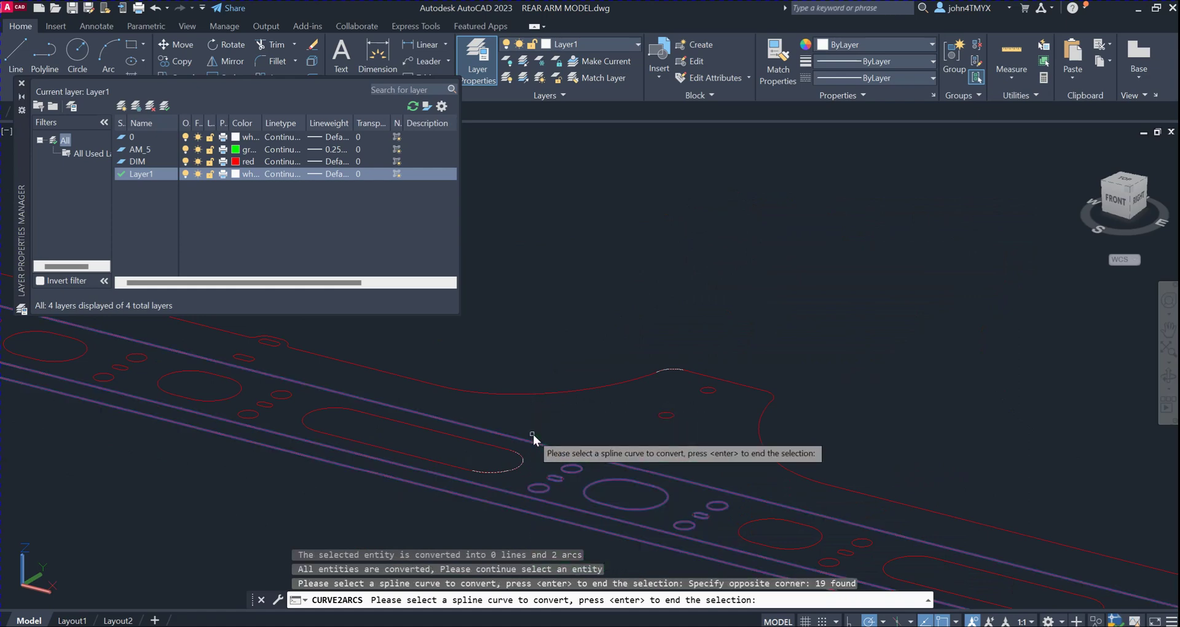
pyautogui.press('Return')
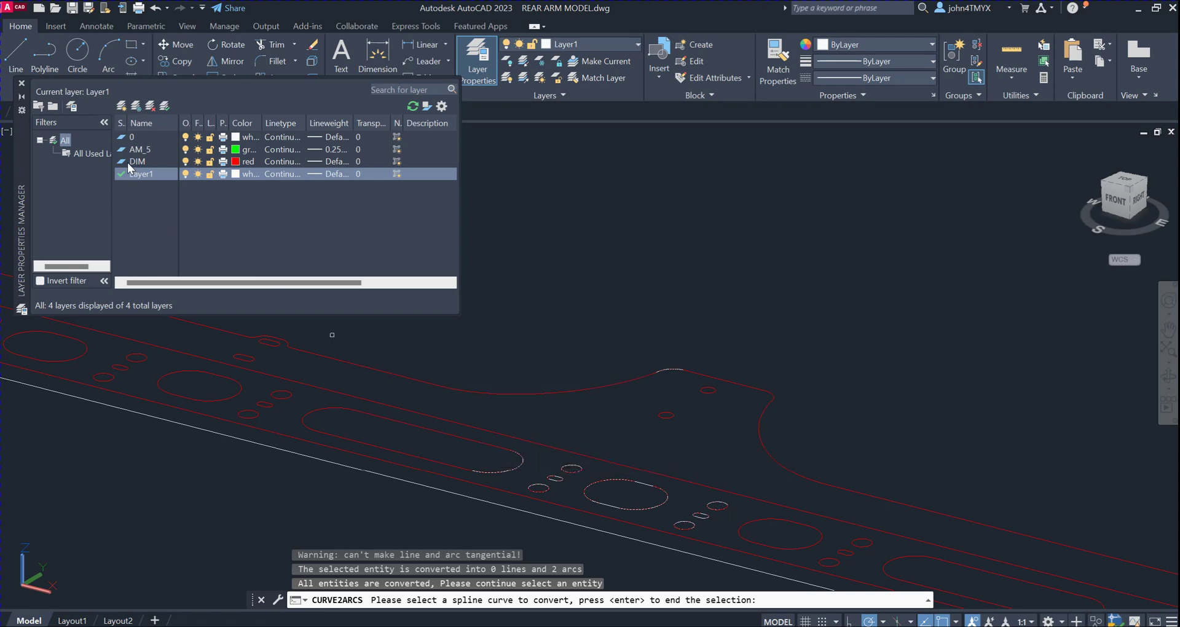
# Hide the DIM layer, cancel CURVE2ARCS, and select converted arcs to inspect them.
pyautogui.click(185, 161)
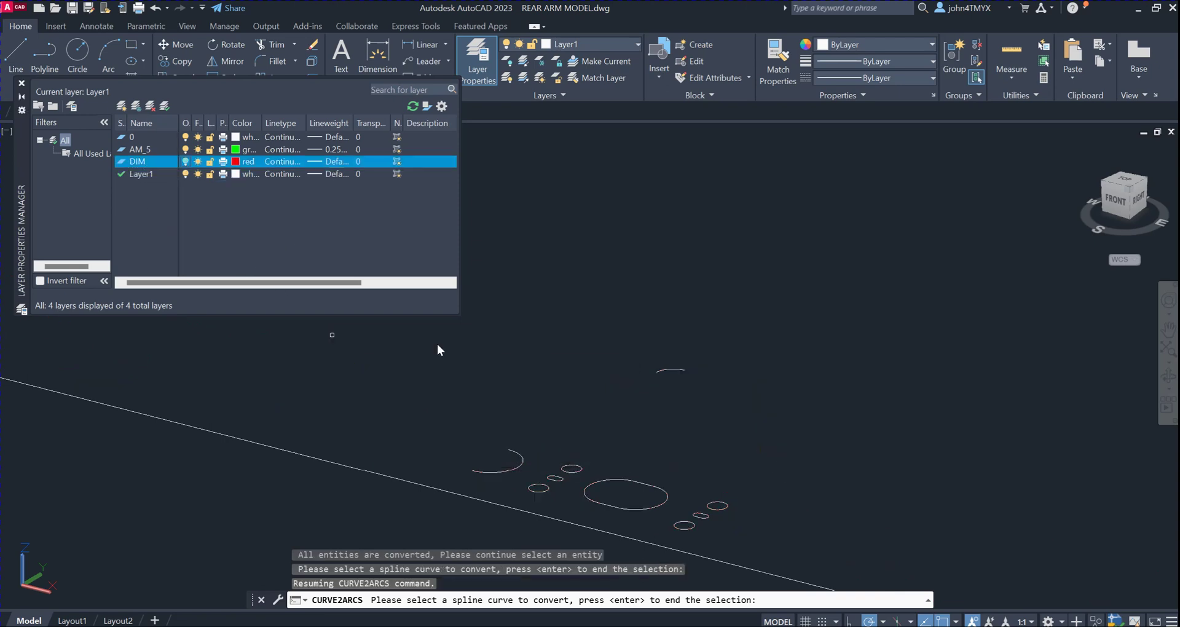
pyautogui.click(517, 471)
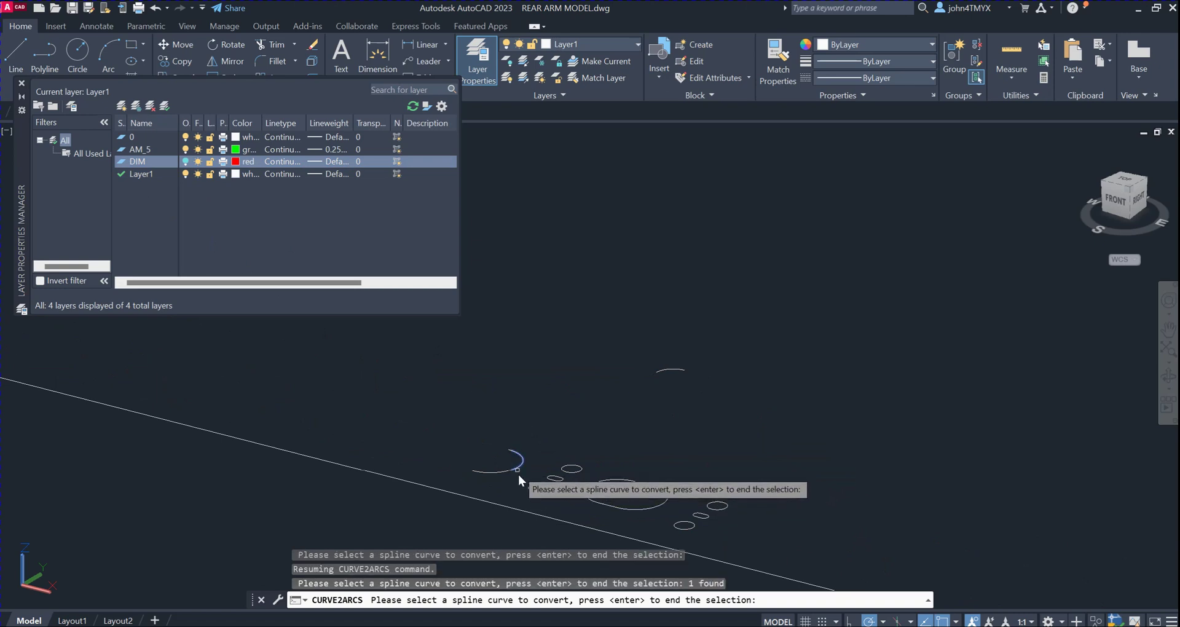
pyautogui.press('Escape')
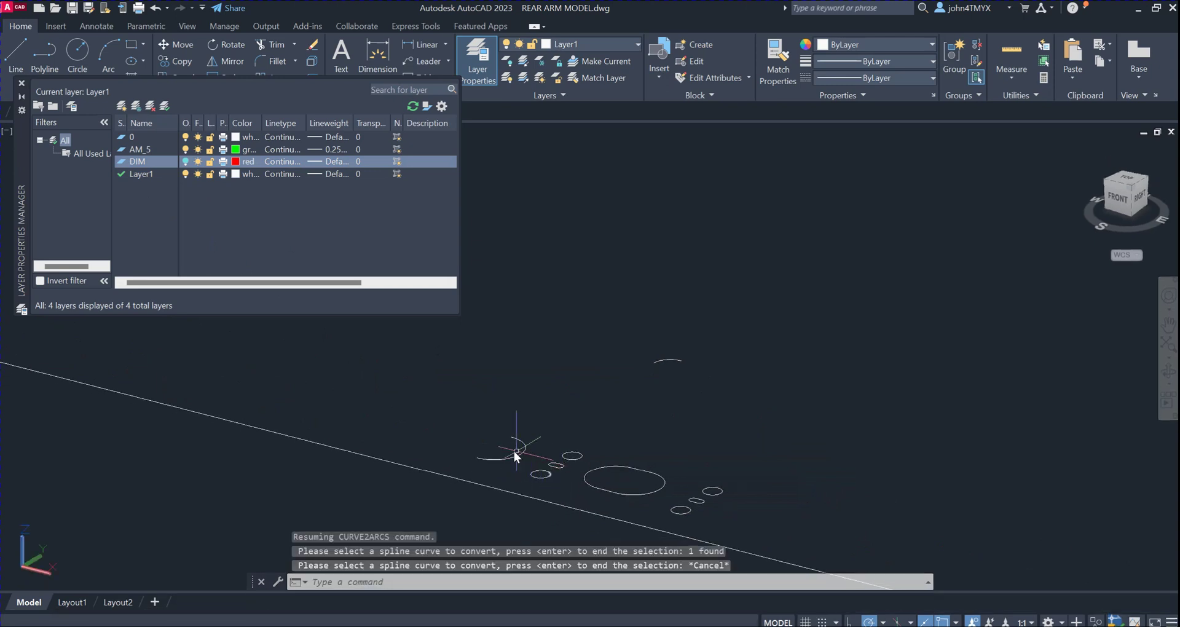
pyautogui.click(511, 459)
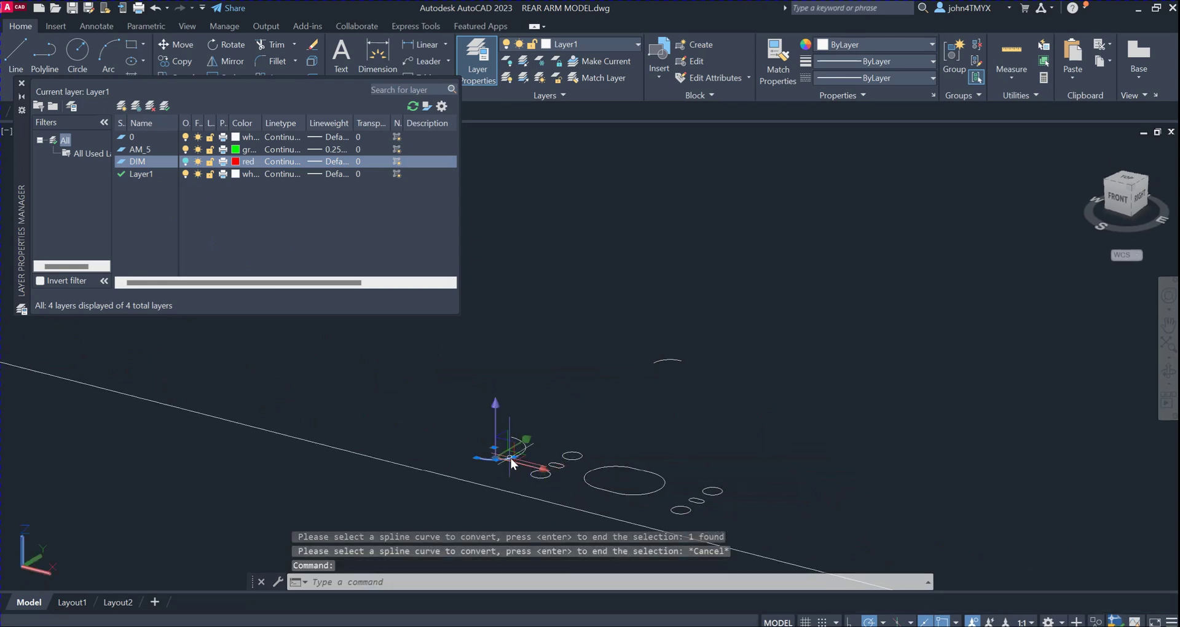
pyautogui.click(659, 489)
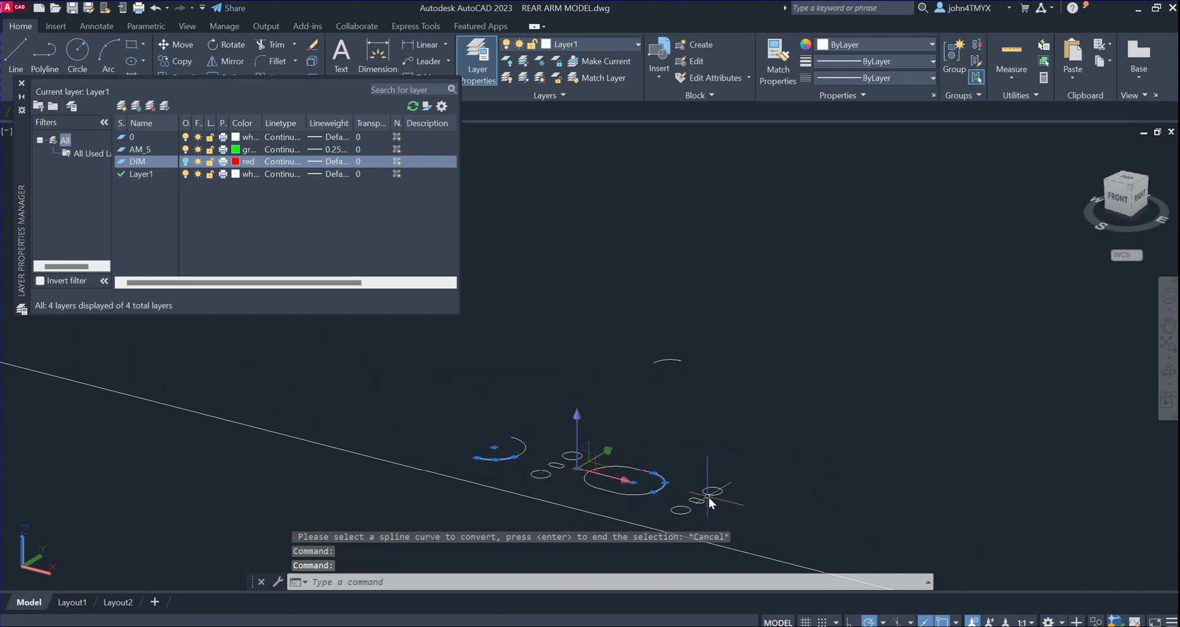
pyautogui.rightClick(724, 434)
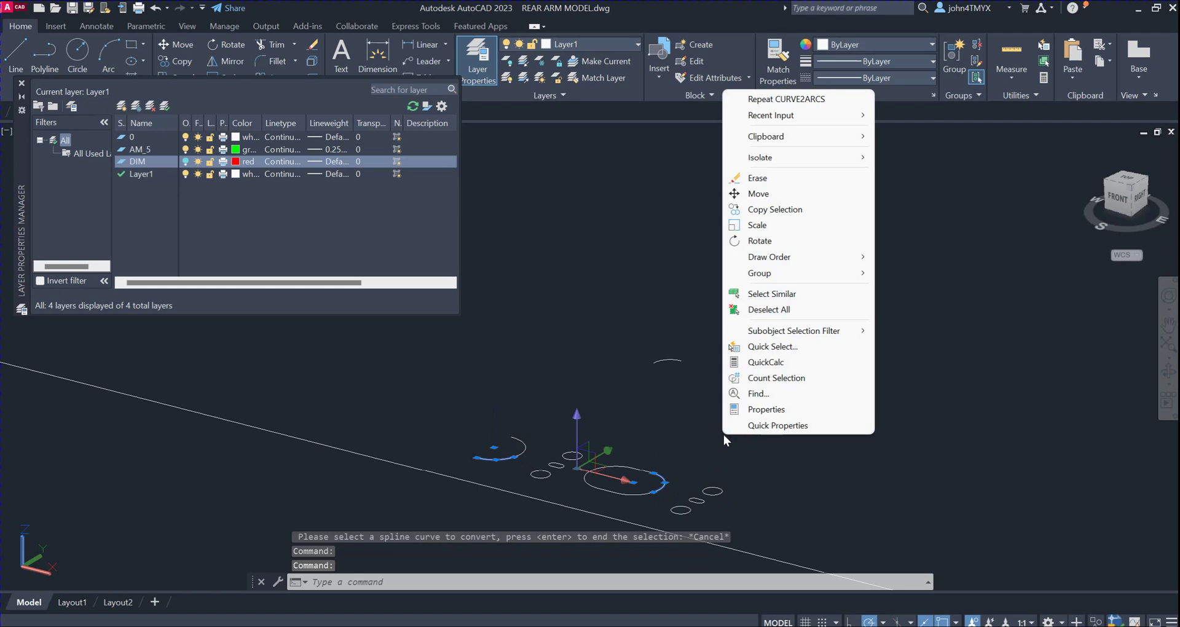
pyautogui.click(761, 410)
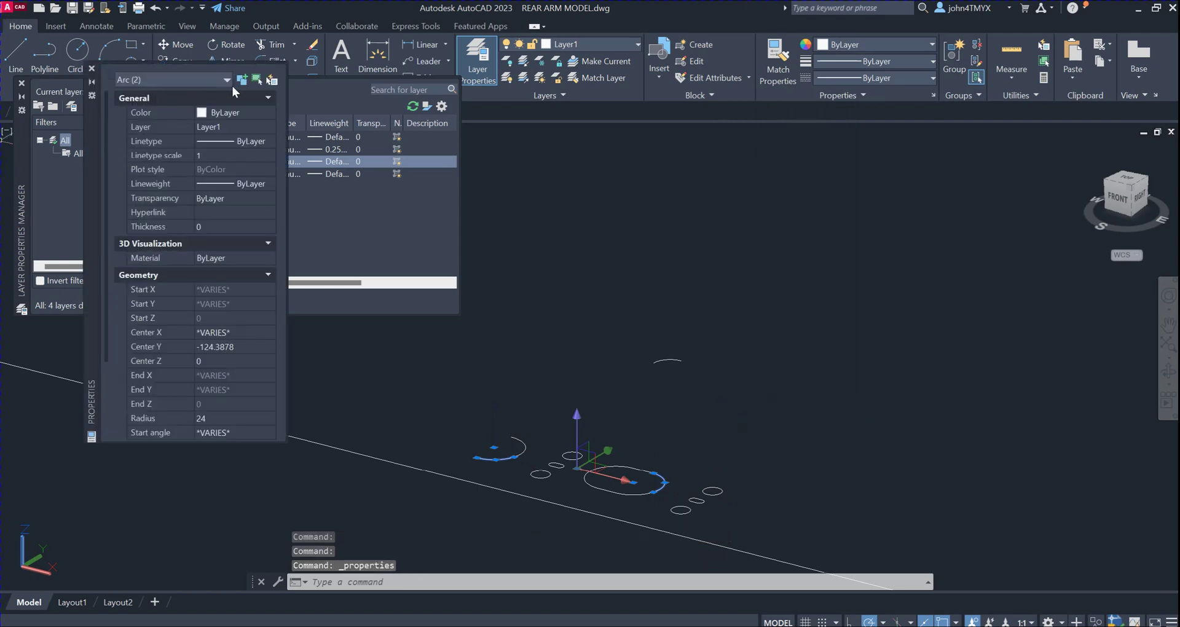
pyautogui.click(91, 68)
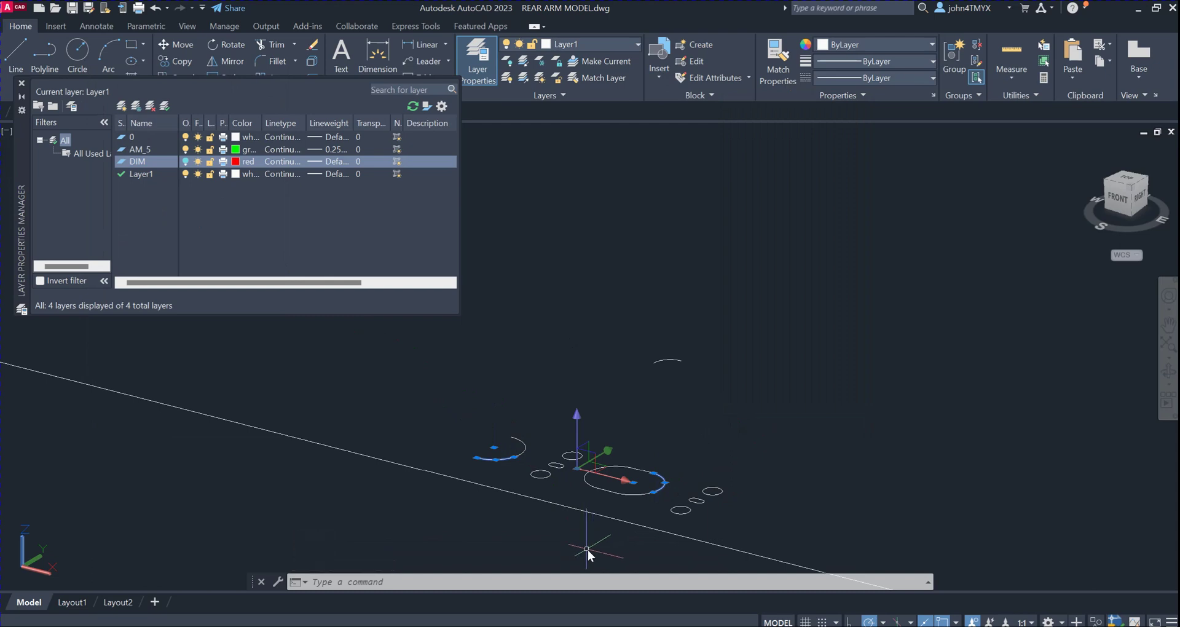
# Delete the test ellipse, long line and other test geometry.
pyautogui.scroll(3, 729, 531)
pyautogui.scroll(2, 729, 531)
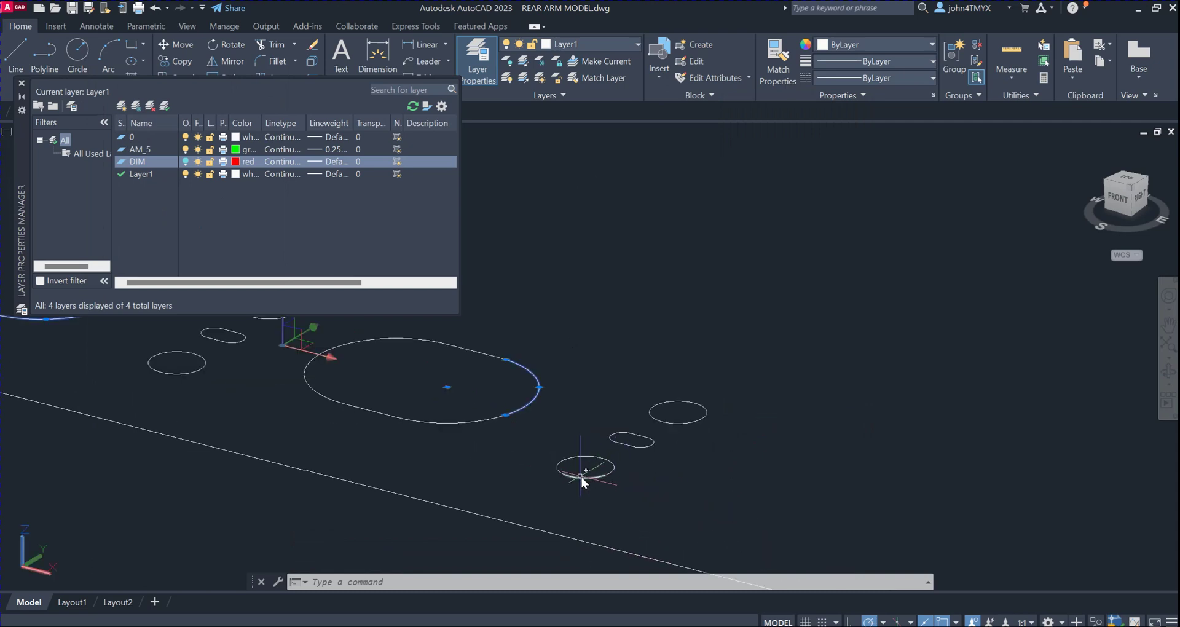
pyautogui.click(581, 477)
pyautogui.scroll(-4, 482, 469)
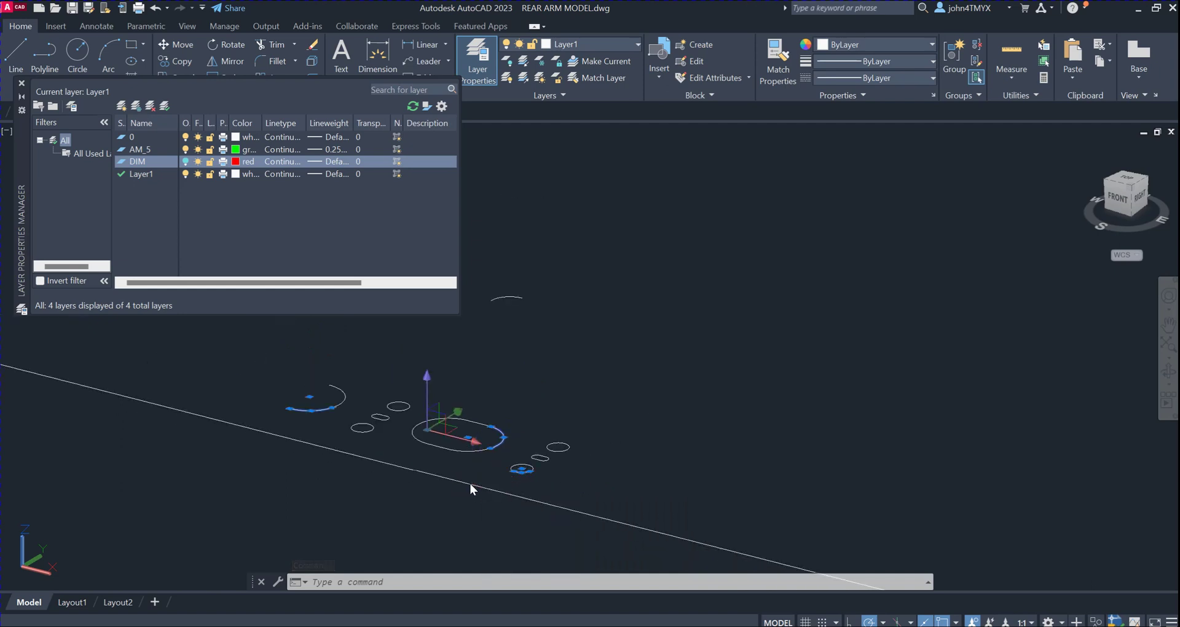
pyautogui.click(470, 484)
pyautogui.scroll(-4, 469, 483)
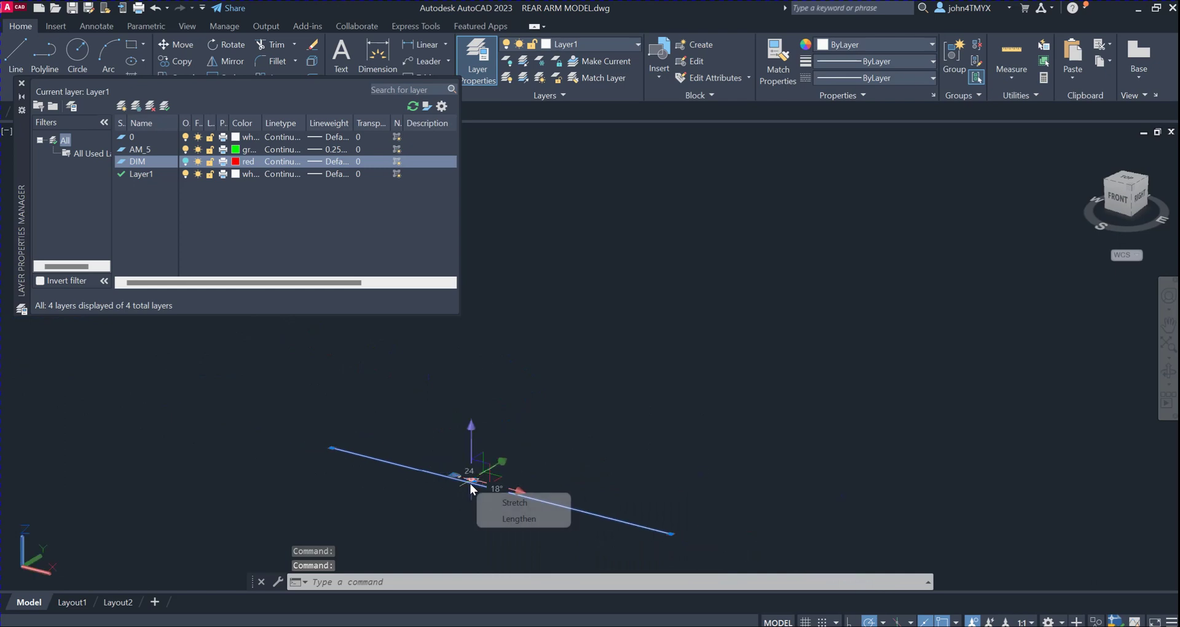
pyautogui.moveTo(471, 485)
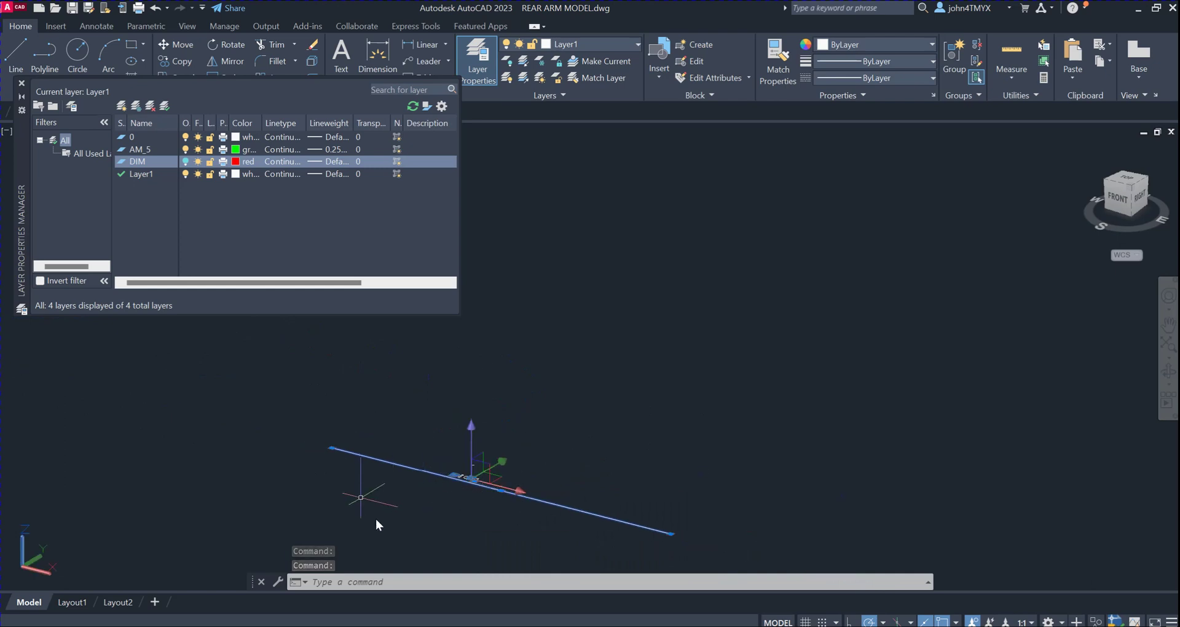
pyautogui.scroll(5, 375, 518)
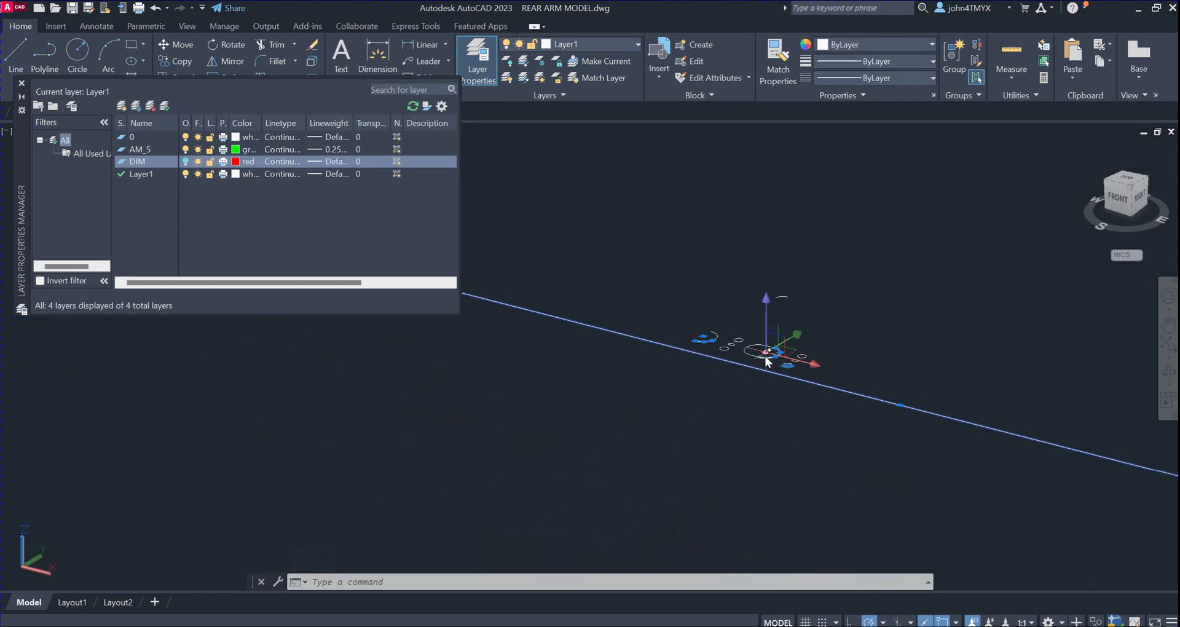
pyautogui.moveTo(745, 356)
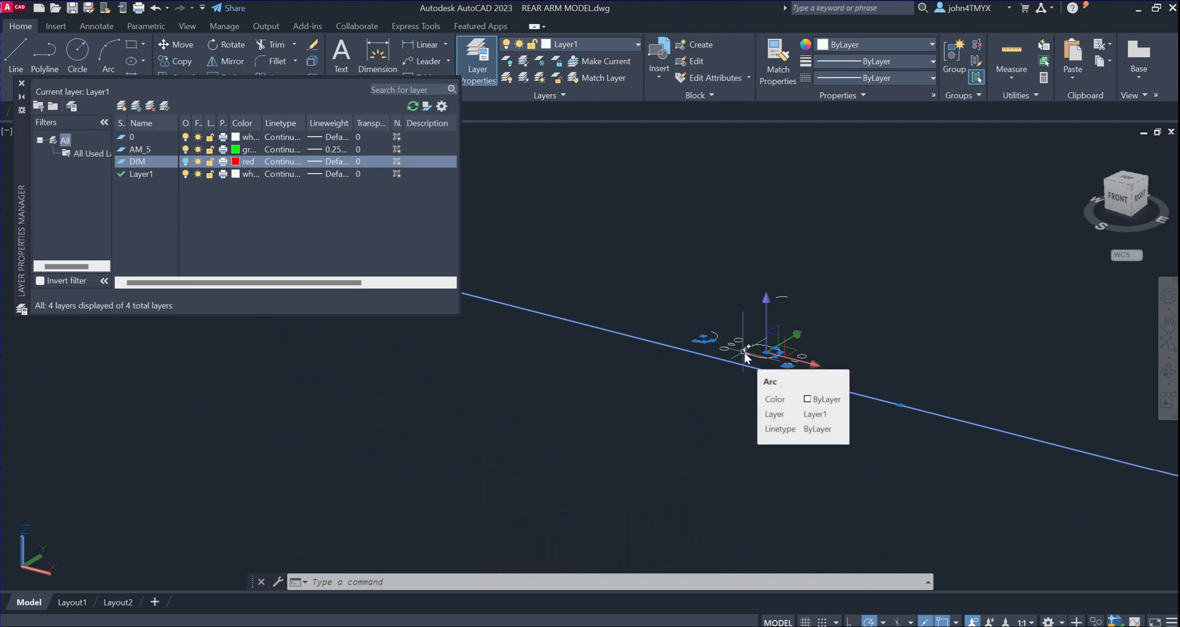
pyautogui.scroll(-3, 730, 359)
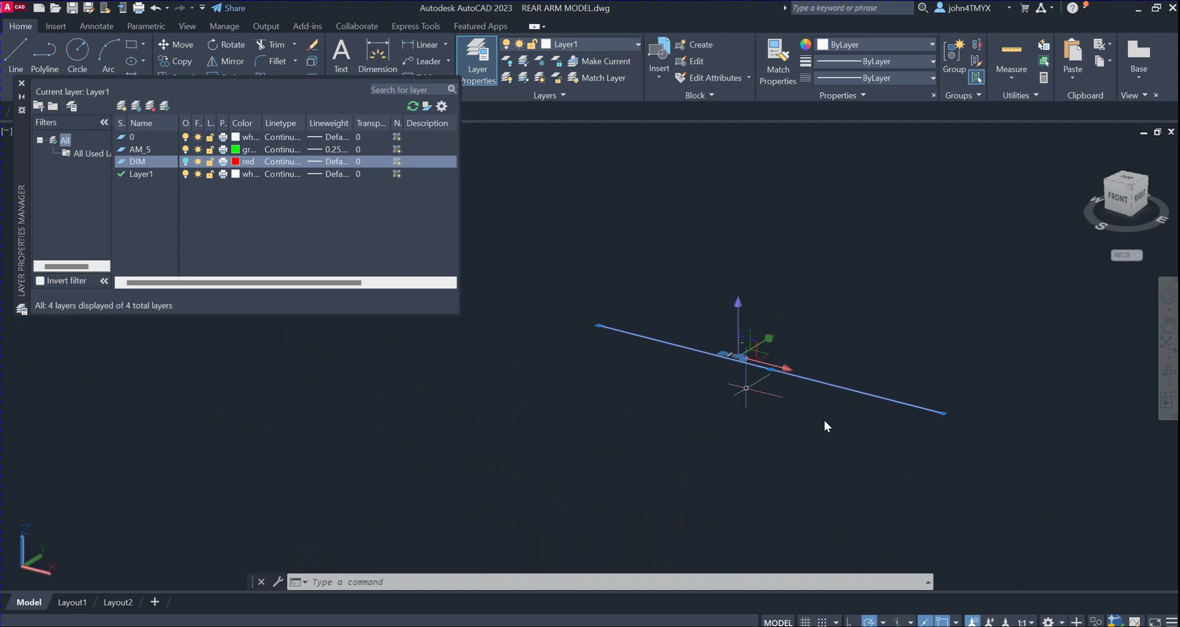
pyautogui.click(867, 436)
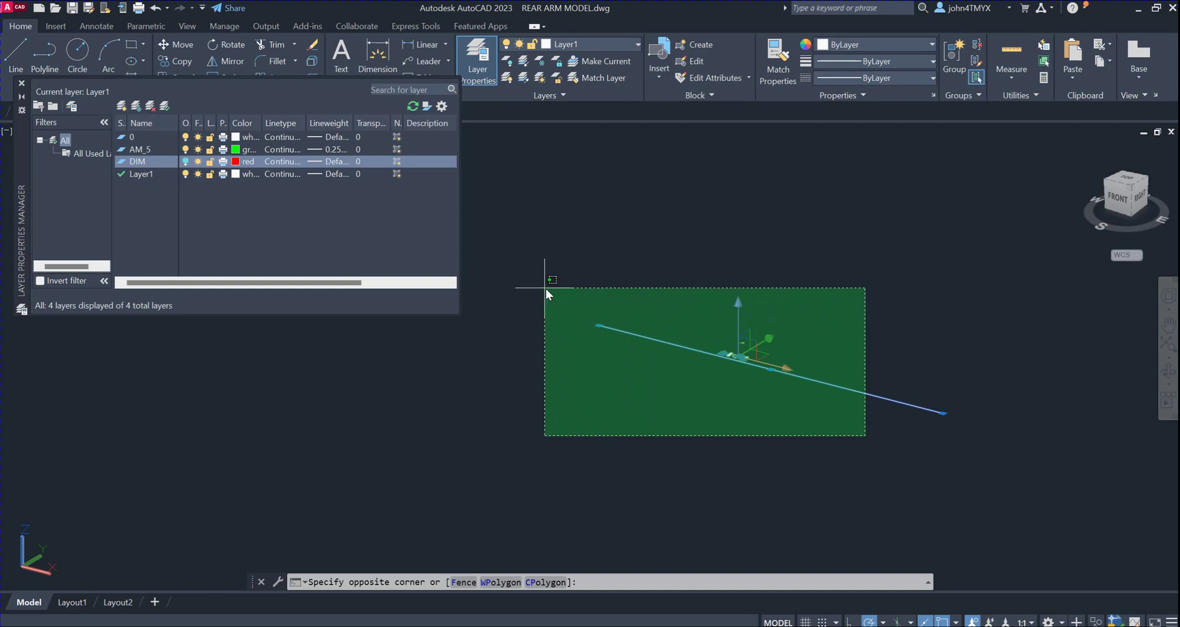
pyautogui.click(546, 289)
pyautogui.press('Delete')
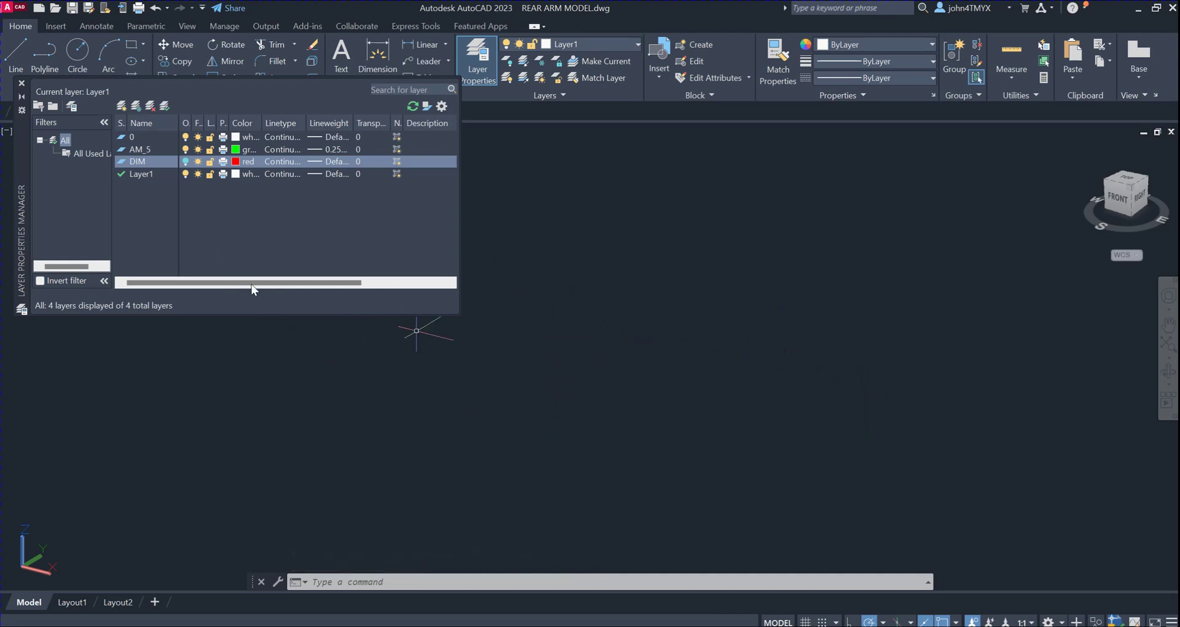
# Turn on the DIM layer and check the red spline's Properties, then clear the selection.
pyautogui.click(185, 161)
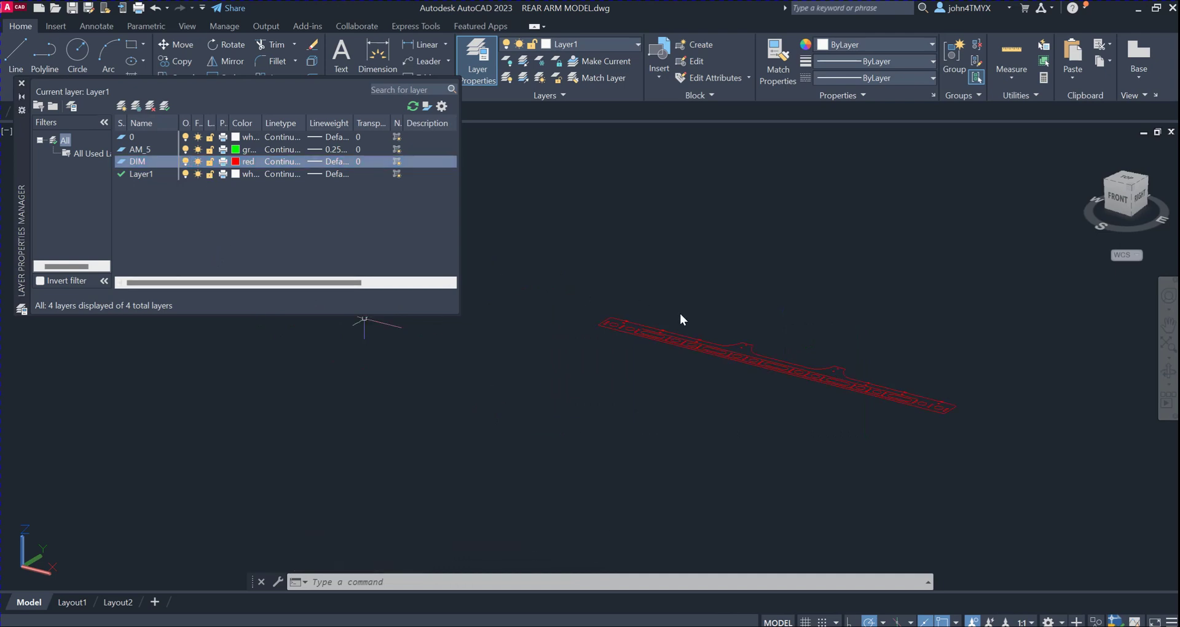
pyautogui.scroll(5, 778, 330)
pyautogui.click(497, 478)
pyautogui.rightClick(496, 479)
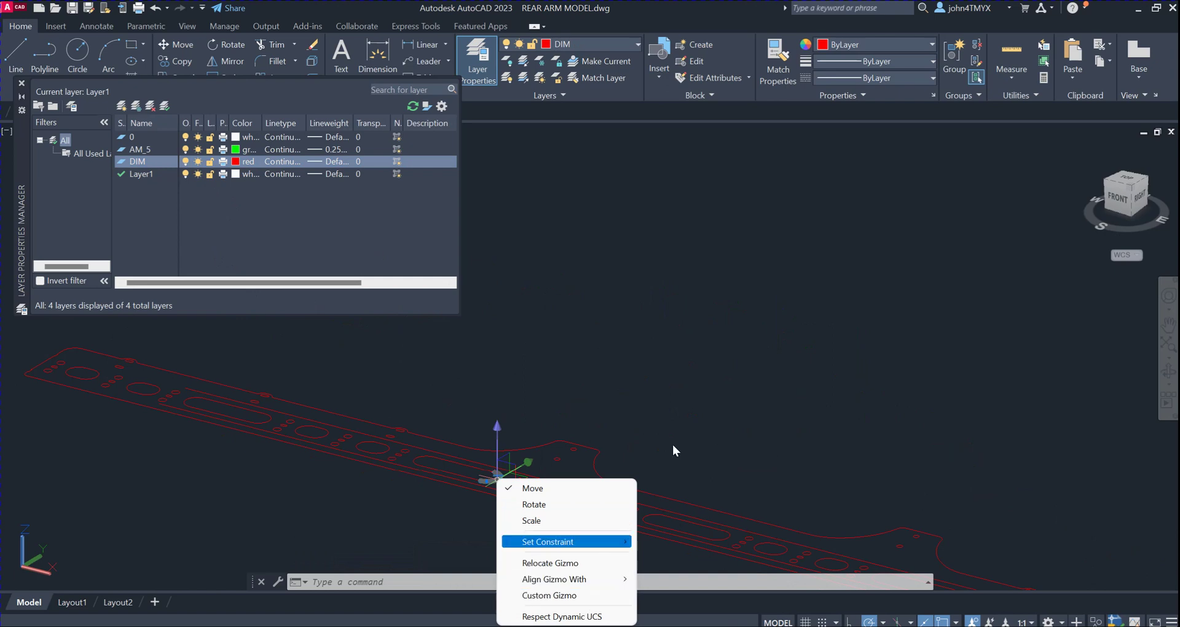
pyautogui.click(781, 330)
pyautogui.rightClick(780, 329)
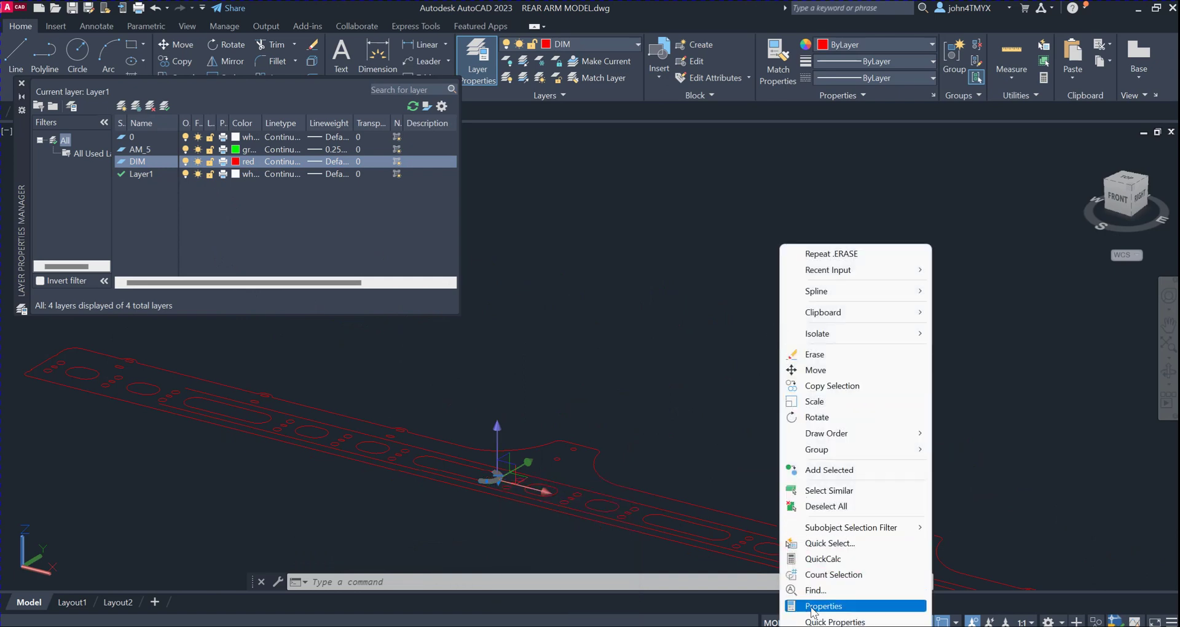
pyautogui.click(811, 607)
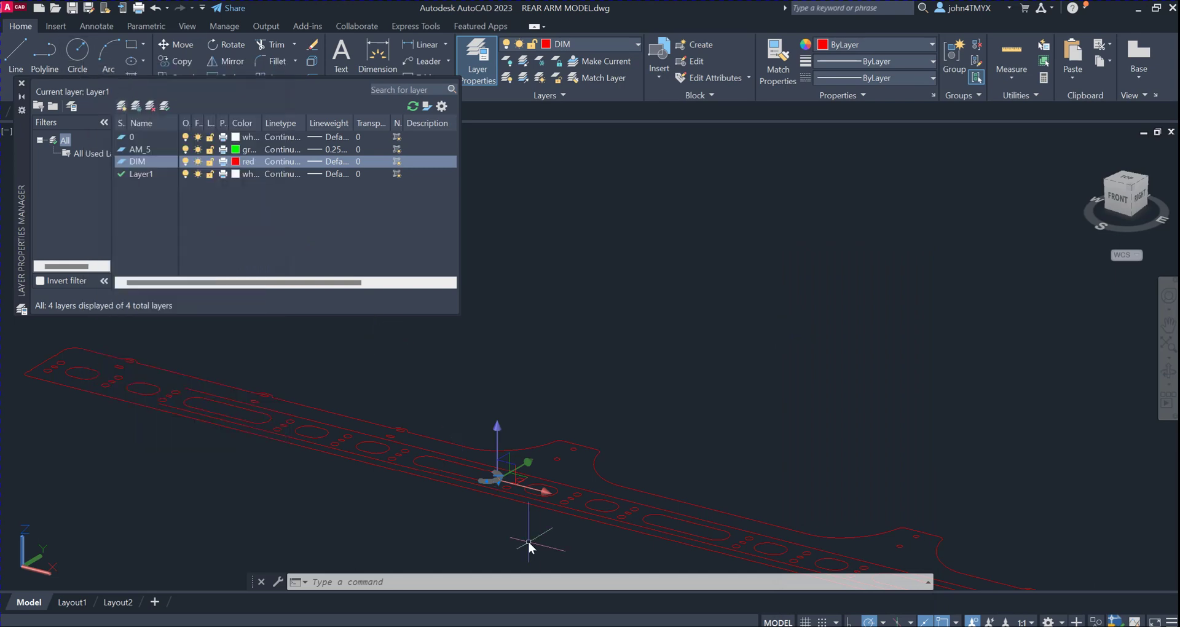
pyautogui.scroll(5, 530, 520)
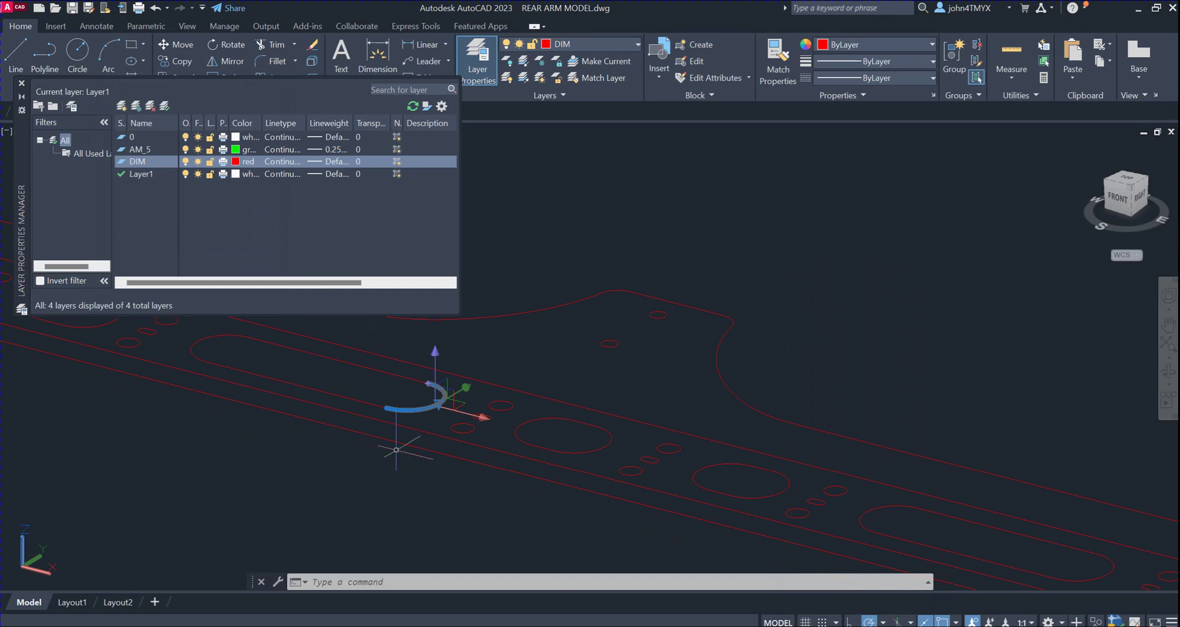
pyautogui.press('Escape')
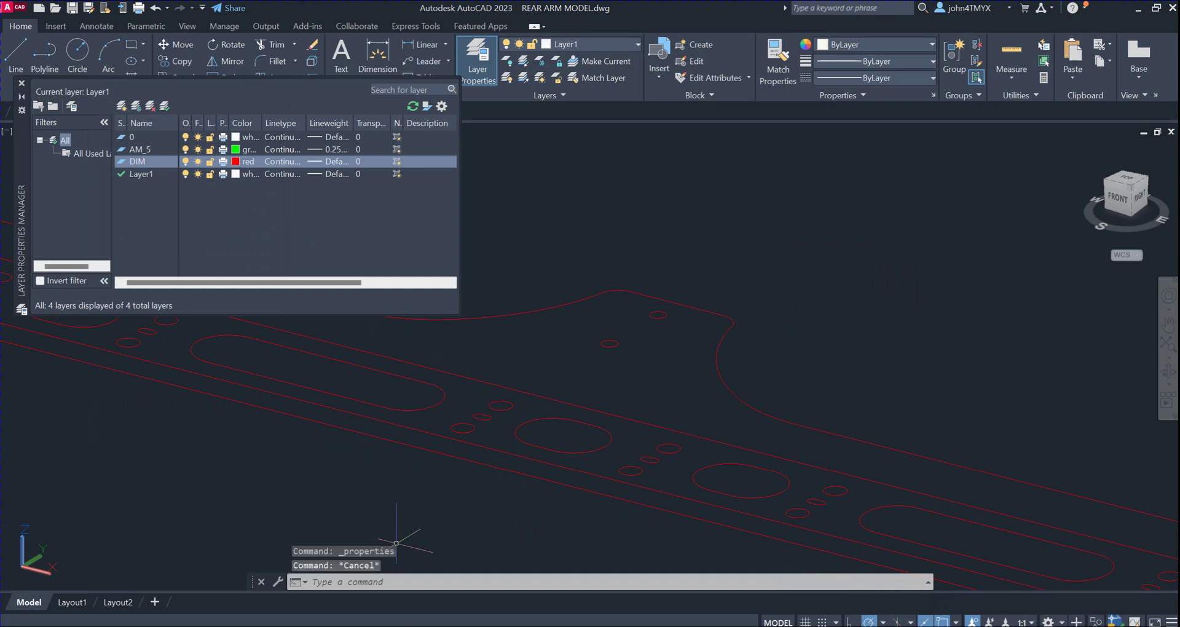
pyautogui.click(411, 583)
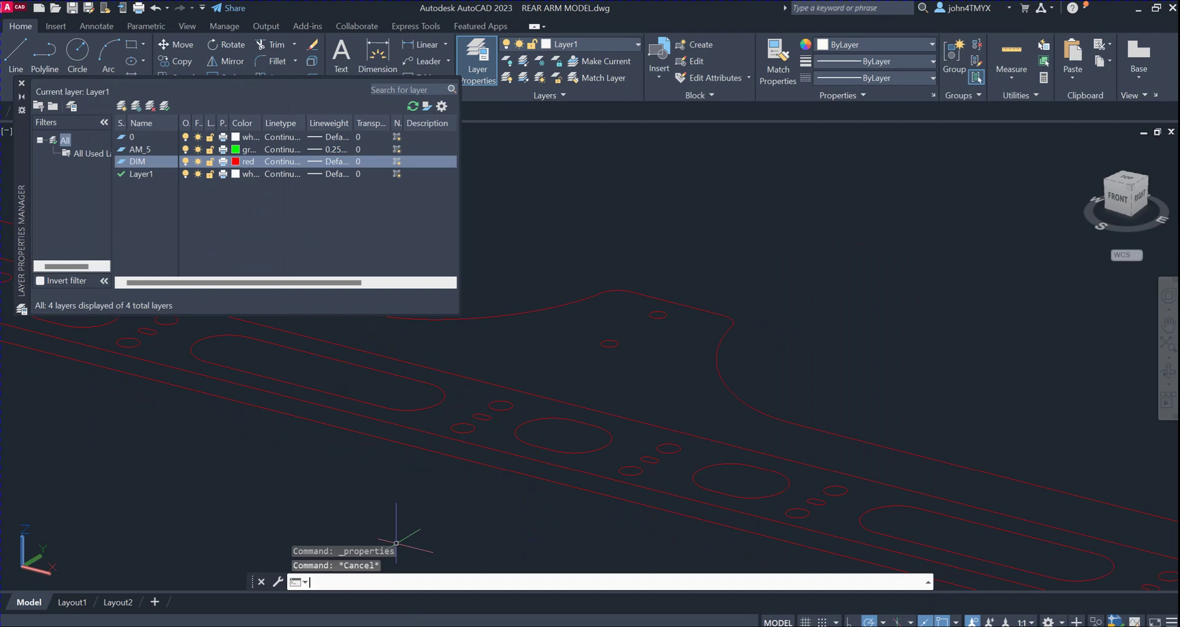
# Run CURVE2APLINE at 0.08 tolerance, turning the curved red edge into 64 lines.
pyautogui.write('curve')
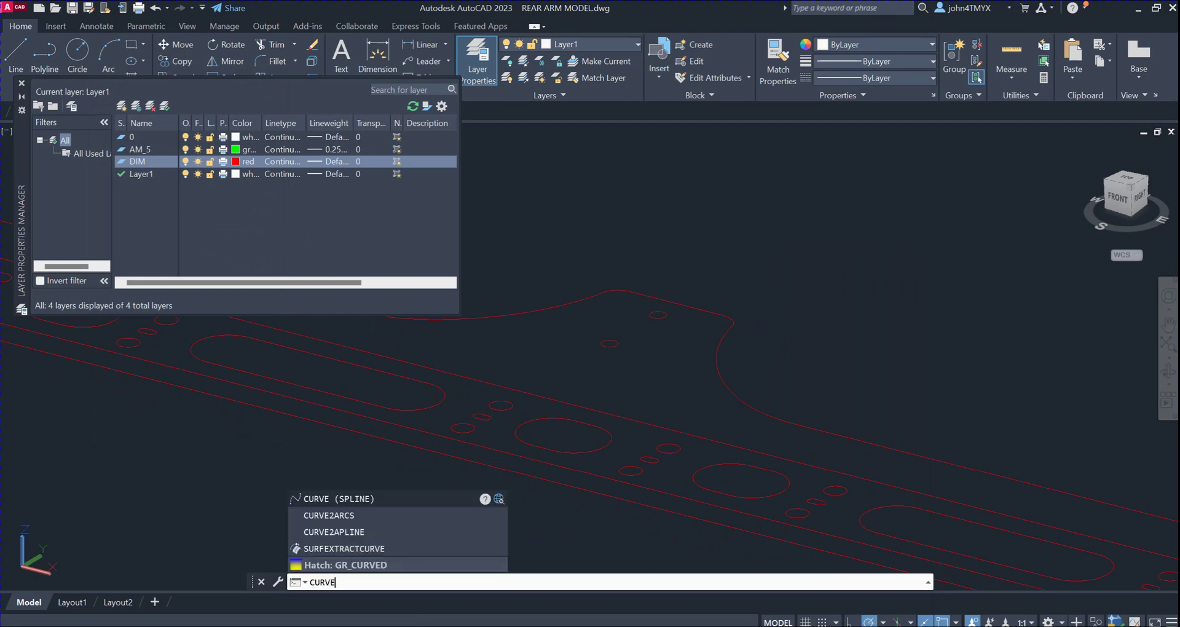
pyautogui.write('2ap')
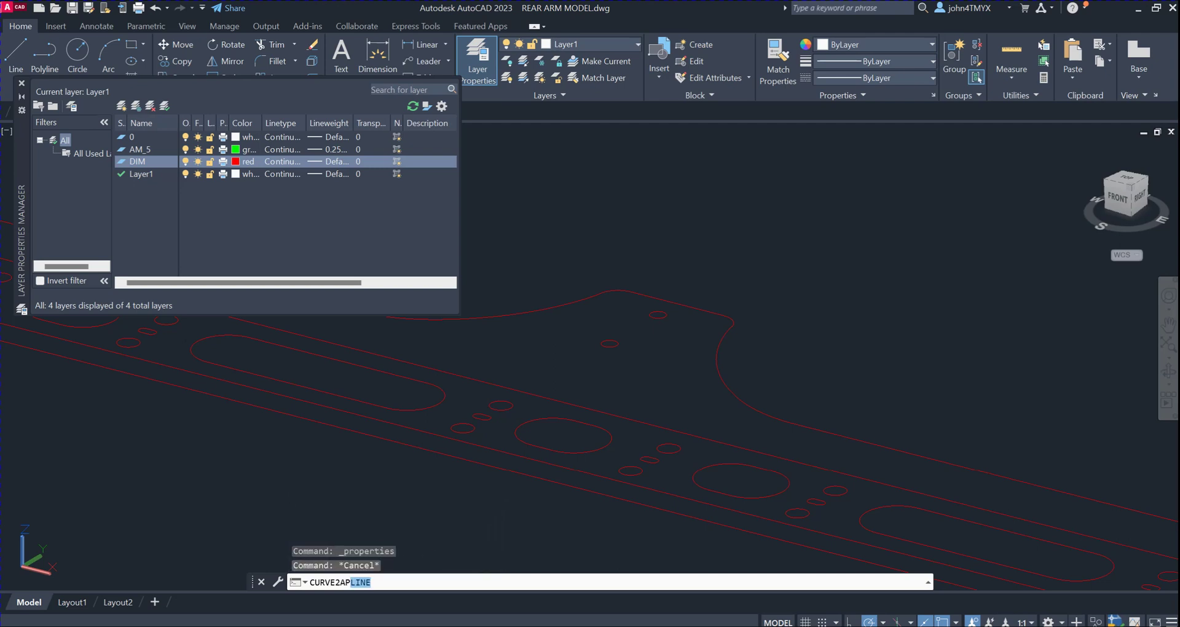
pyautogui.press('Return')
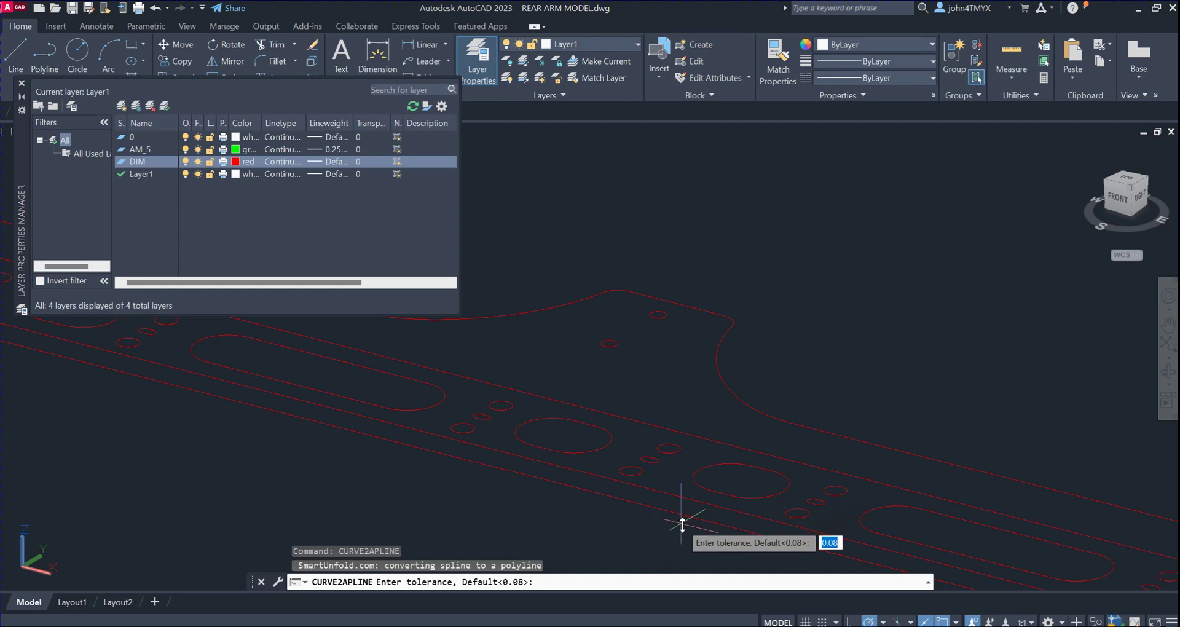
pyautogui.press('Return')
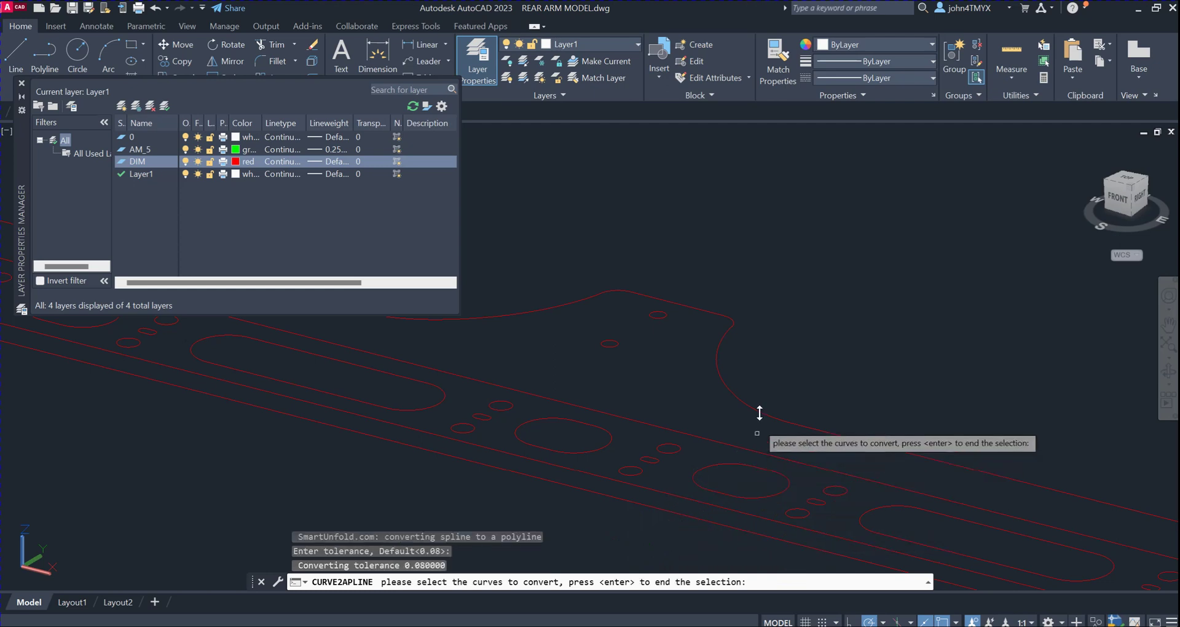
pyautogui.click(722, 378)
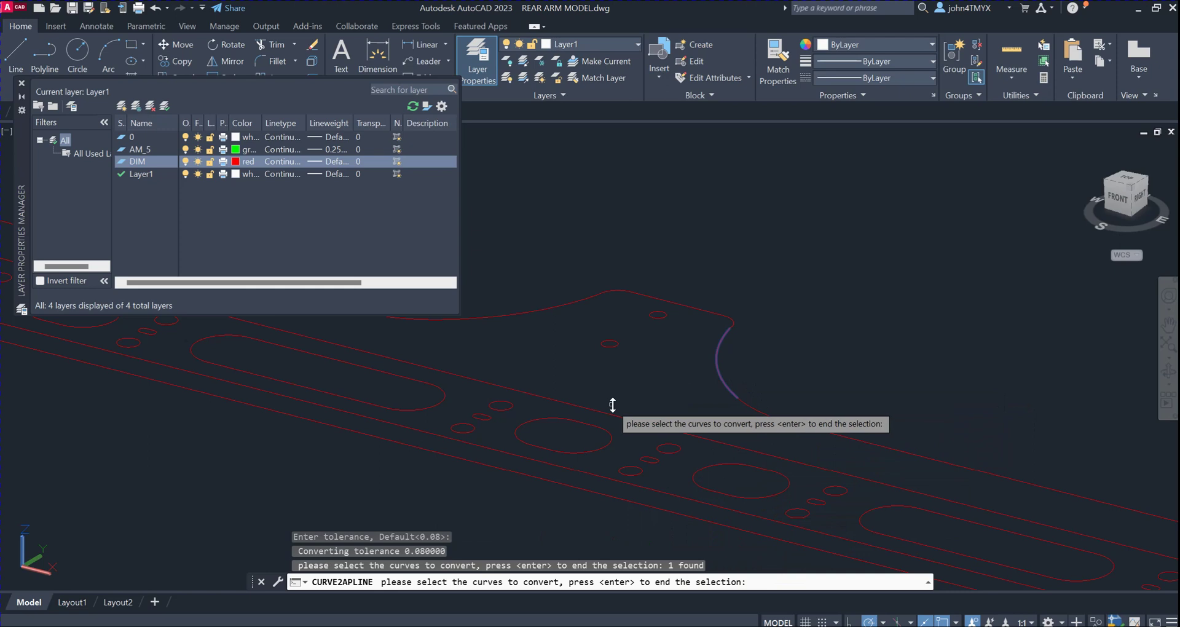
pyautogui.press('Return')
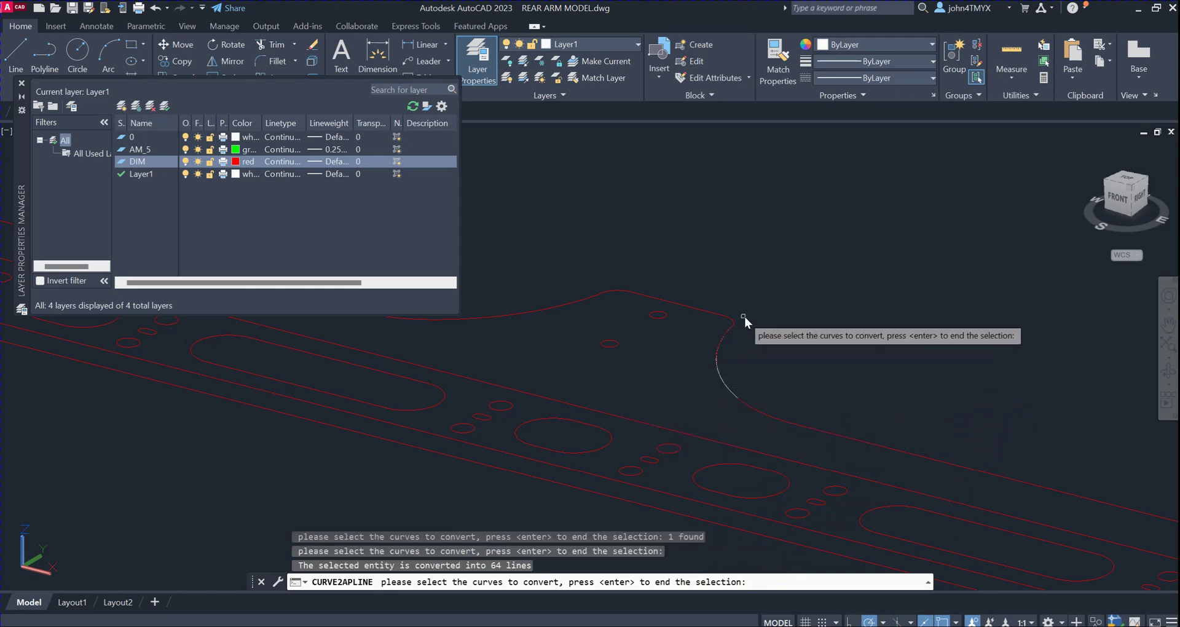
# Convert the small corner arc and two lower-hole curves, then end the command.
pyautogui.click(729, 322)
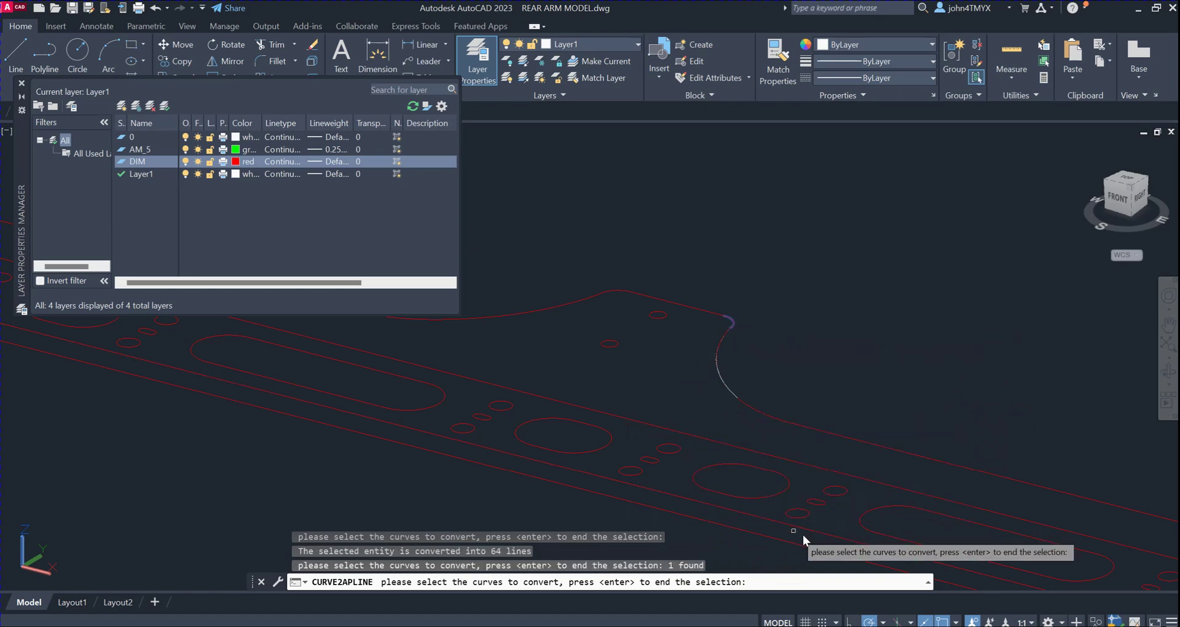
pyautogui.click(828, 541)
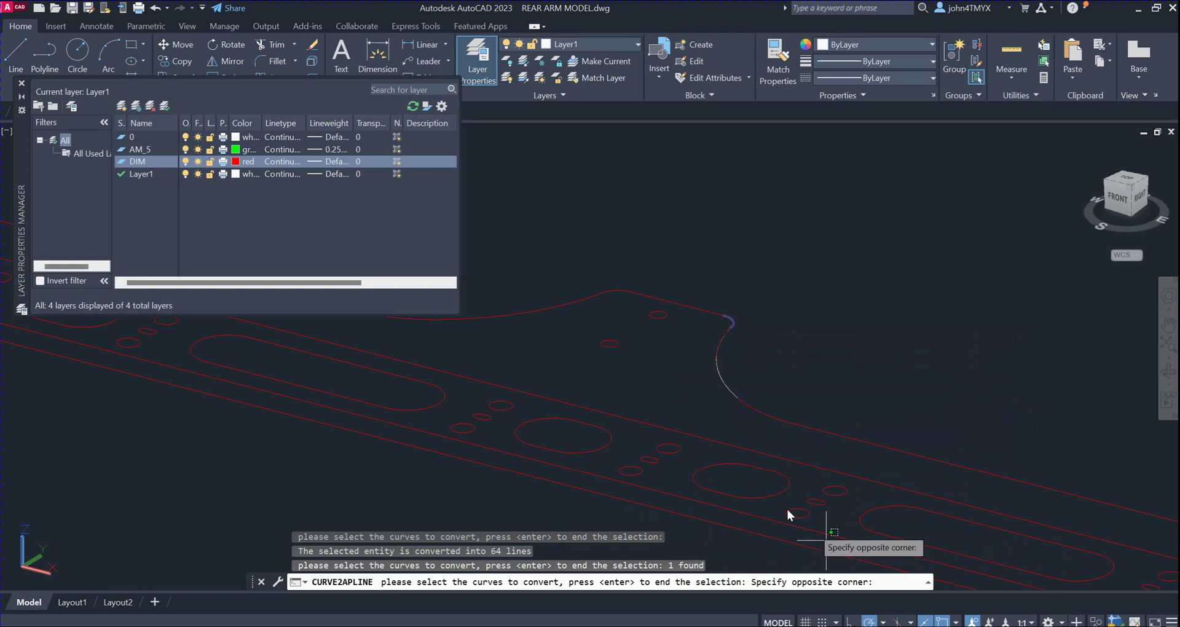
pyautogui.click(668, 430)
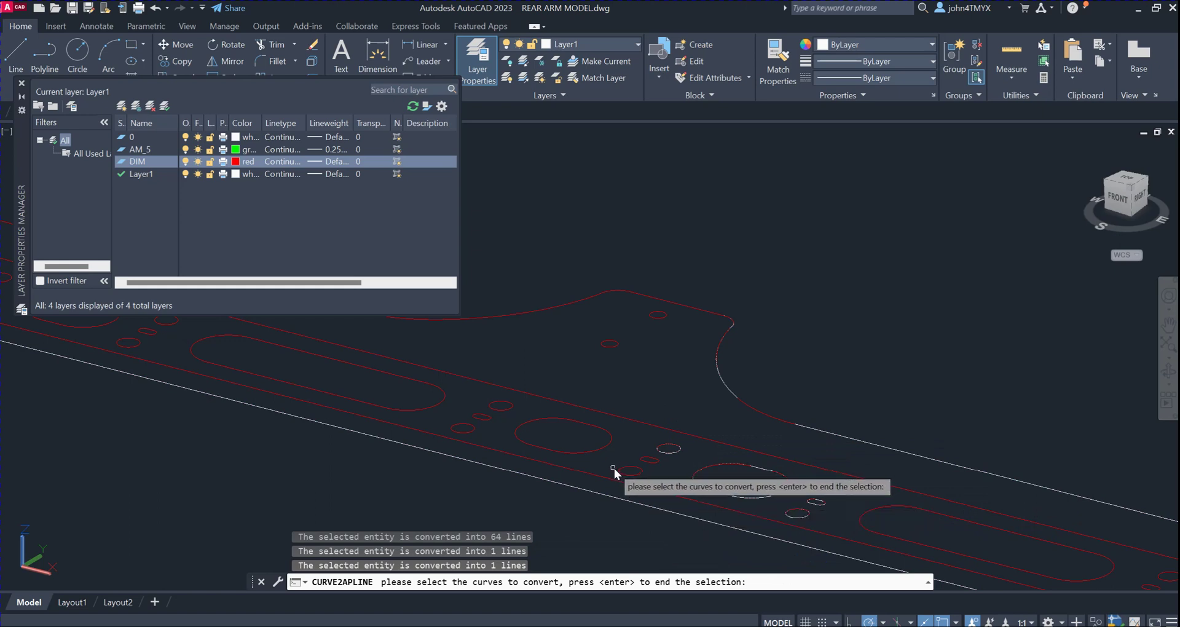
pyautogui.press('Escape')
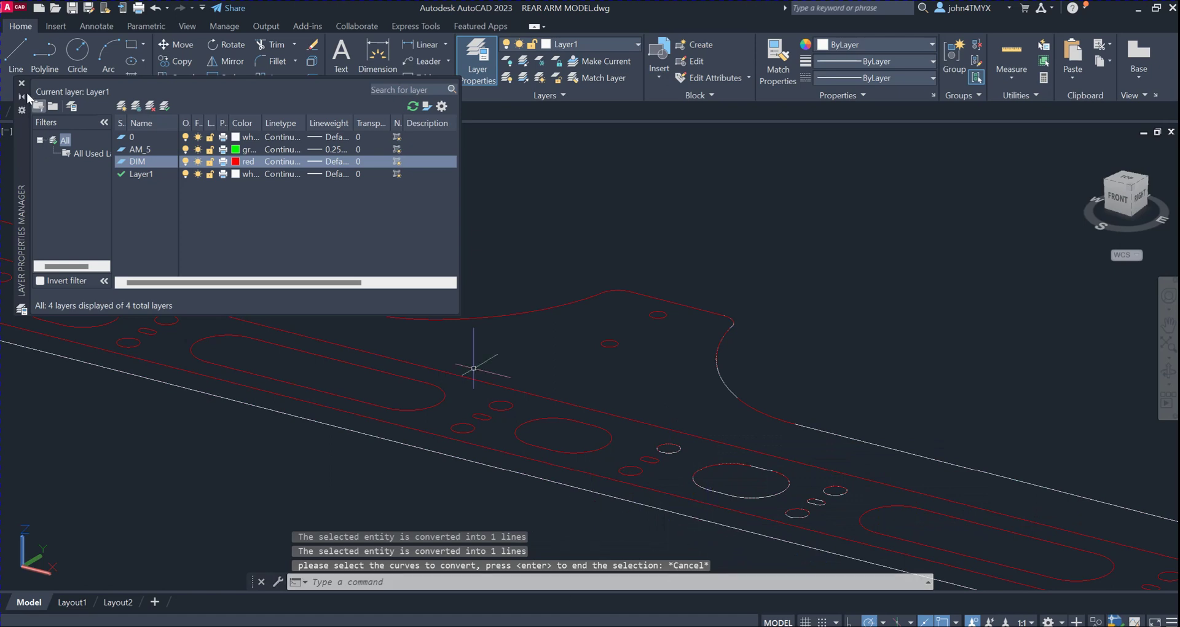
# Hide the DIM layer and select the converted white arc.
pyautogui.click(185, 161)
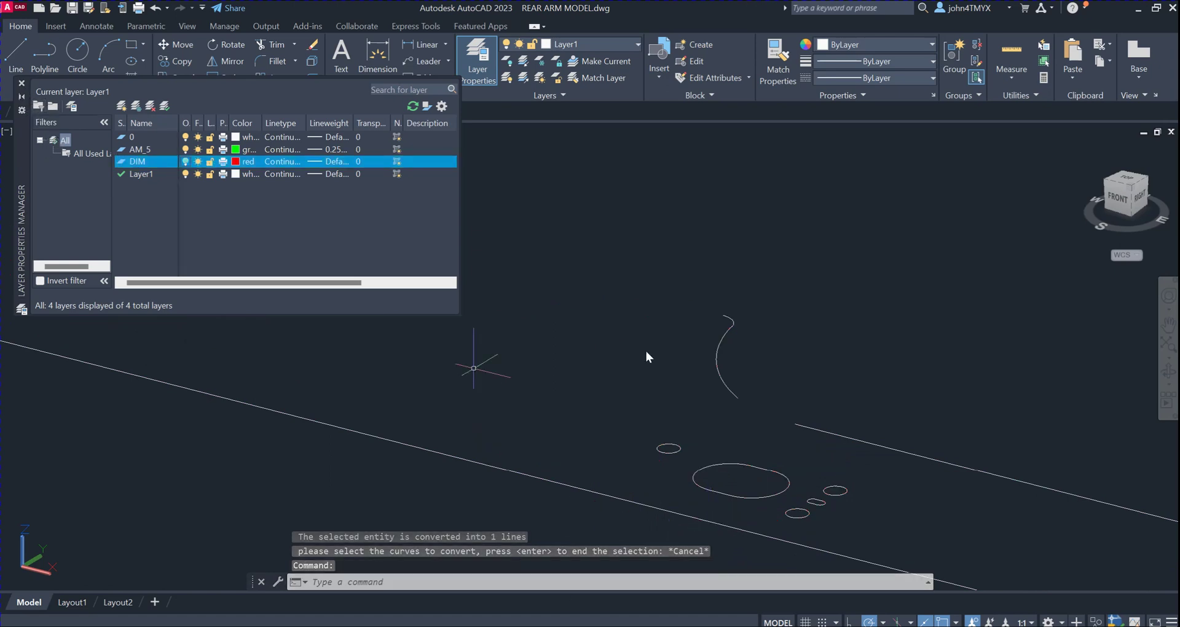
pyautogui.click(723, 380)
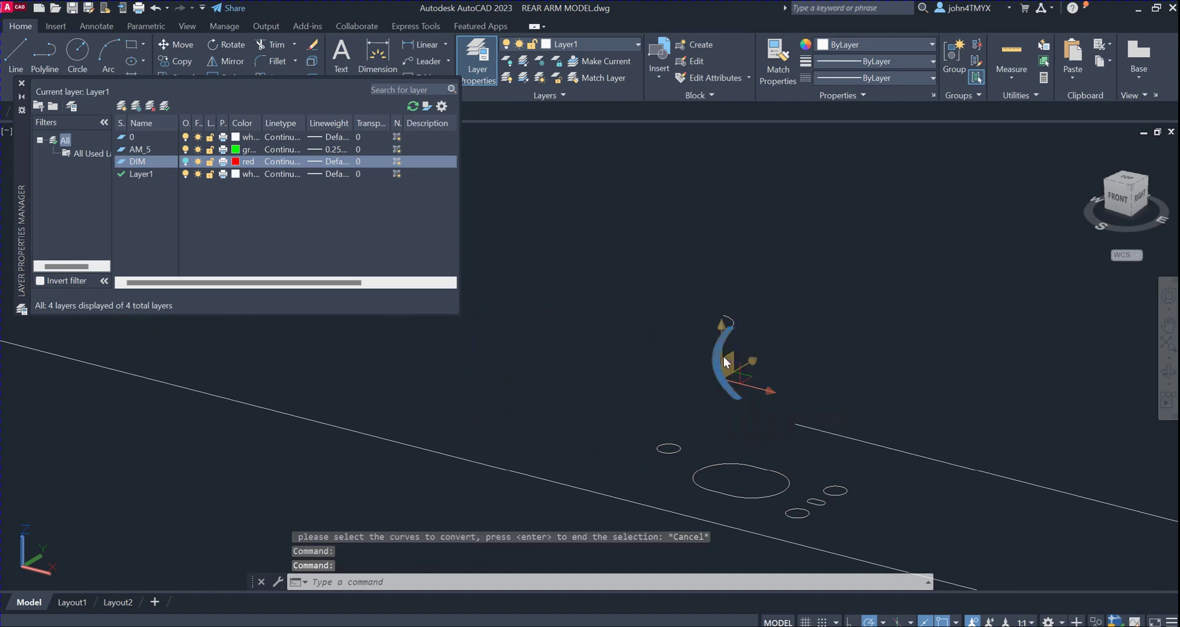
pyautogui.scroll(5, 720, 355)
pyautogui.moveTo(718, 356)
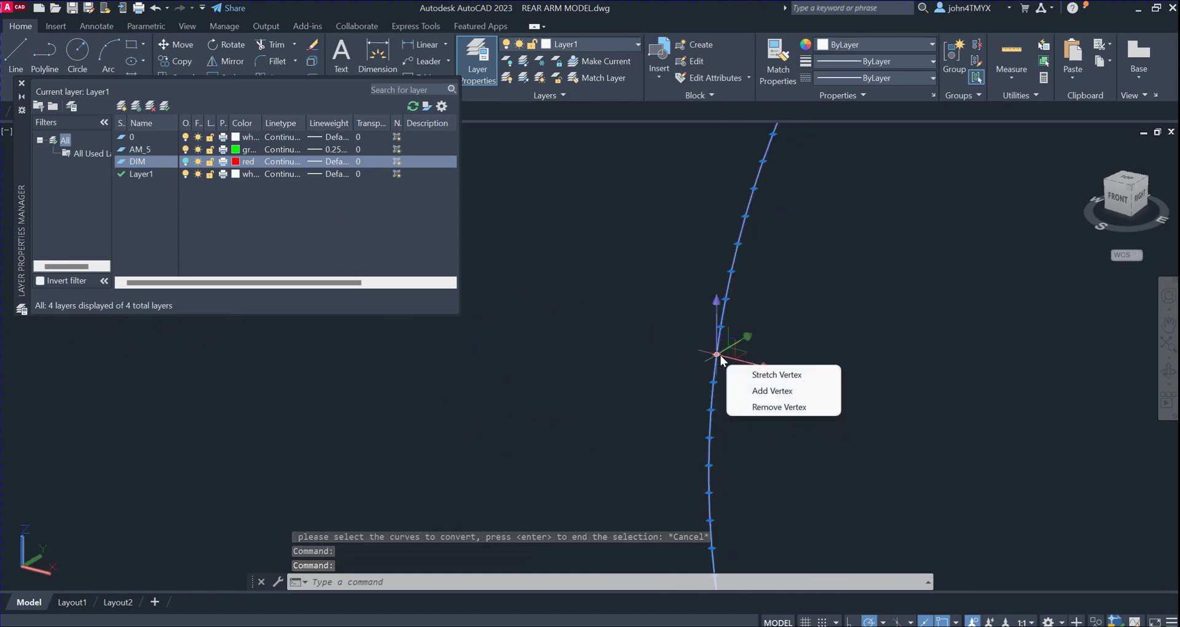
pyautogui.click(610, 353)
pyautogui.scroll(-5, 610, 353)
pyautogui.scroll(-3, 610, 356)
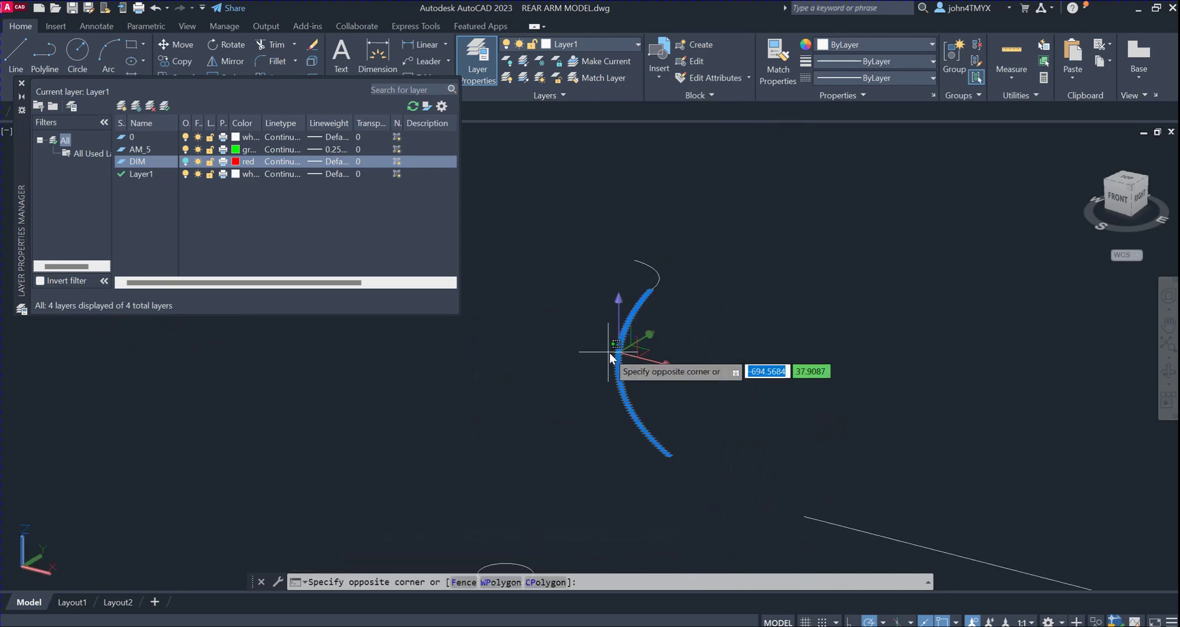
pyautogui.press('Escape')
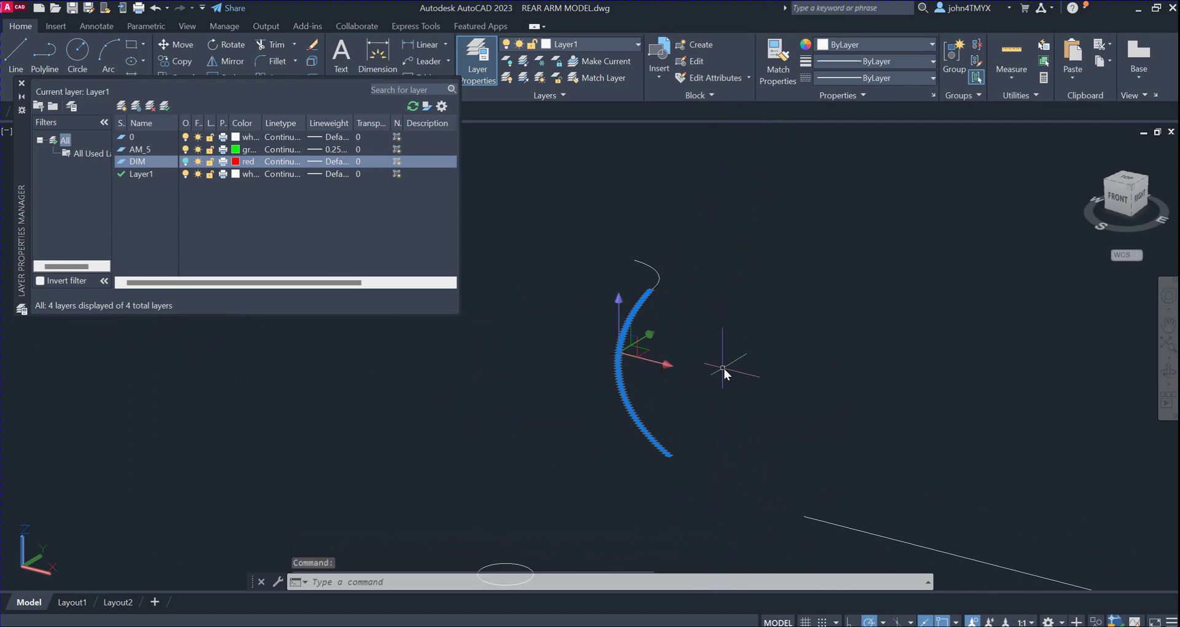
# Move the arc to the right of the original curve and turn the DIM layer back on.
pyautogui.rightClick(724, 367)
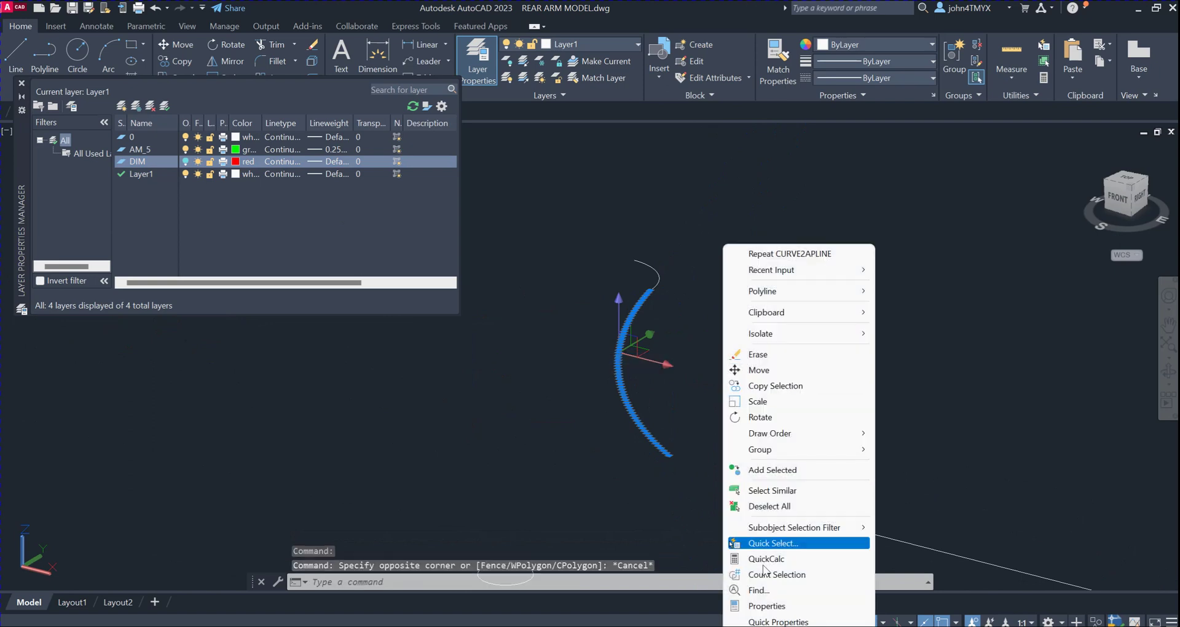
pyautogui.click(776, 371)
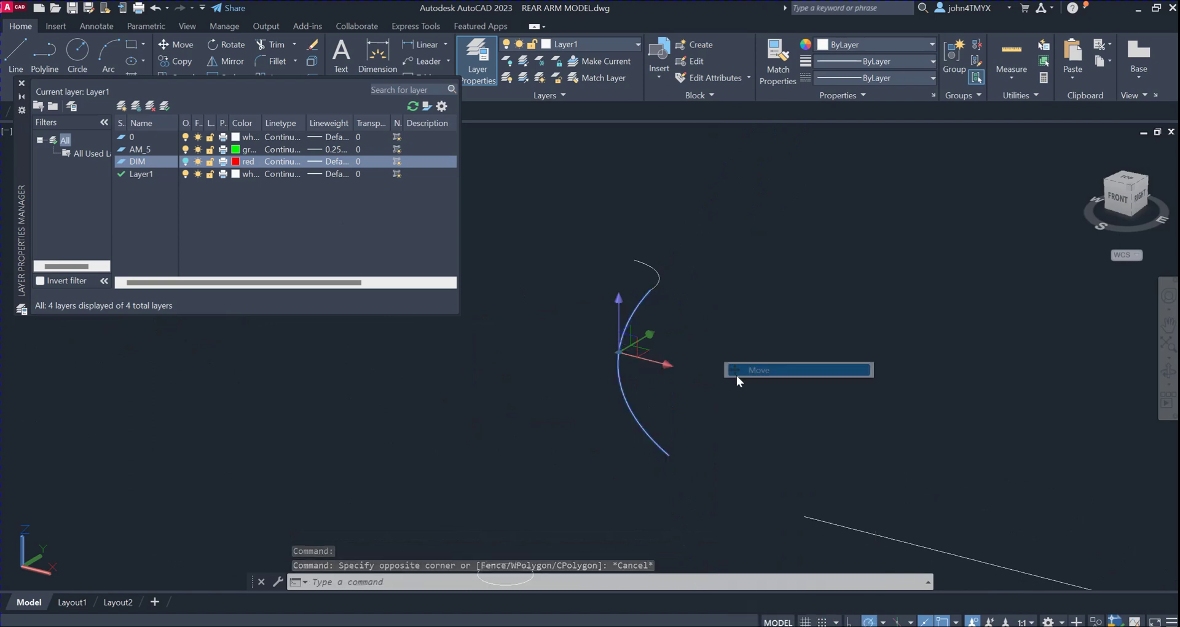
pyautogui.click(651, 381)
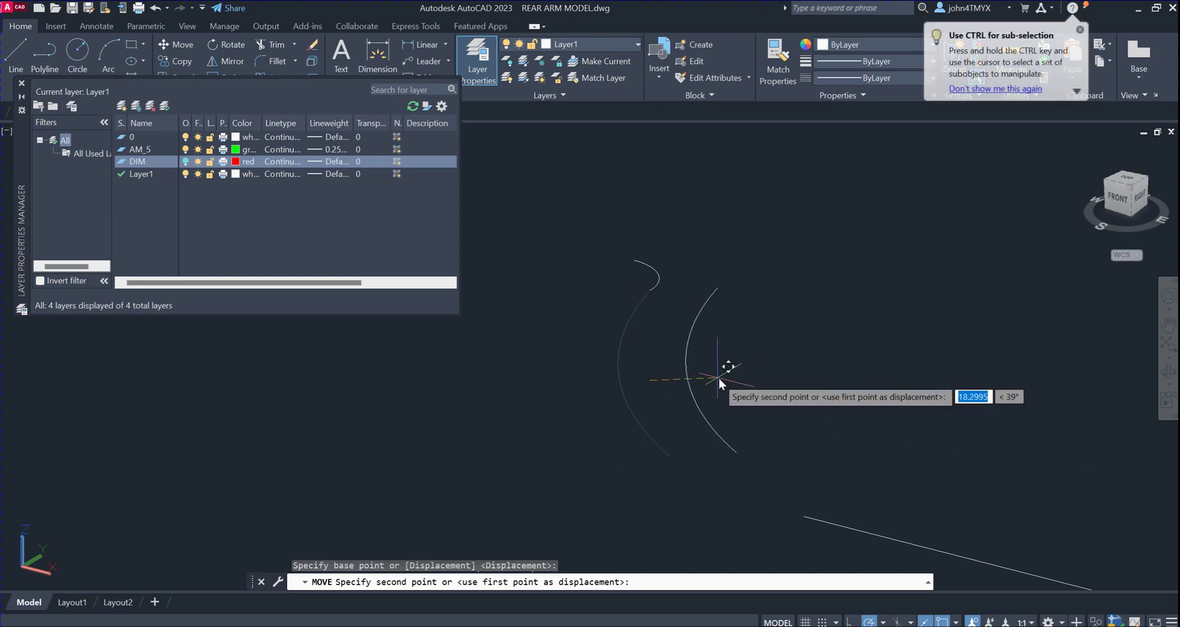
pyautogui.click(718, 377)
pyautogui.press('Escape')
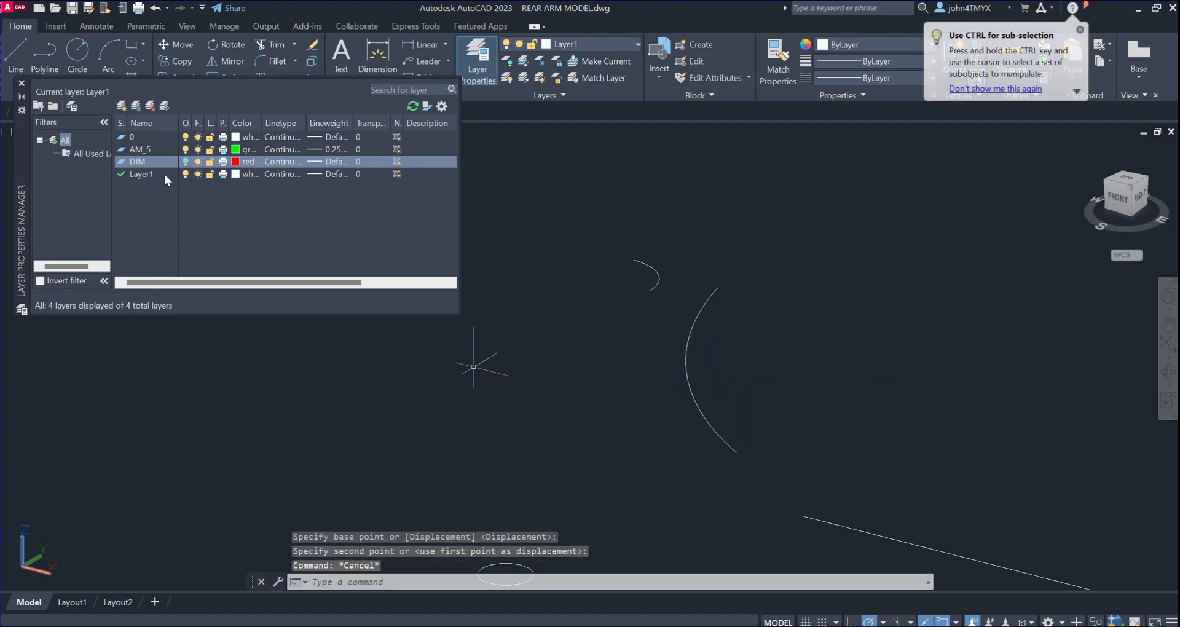
pyautogui.click(185, 161)
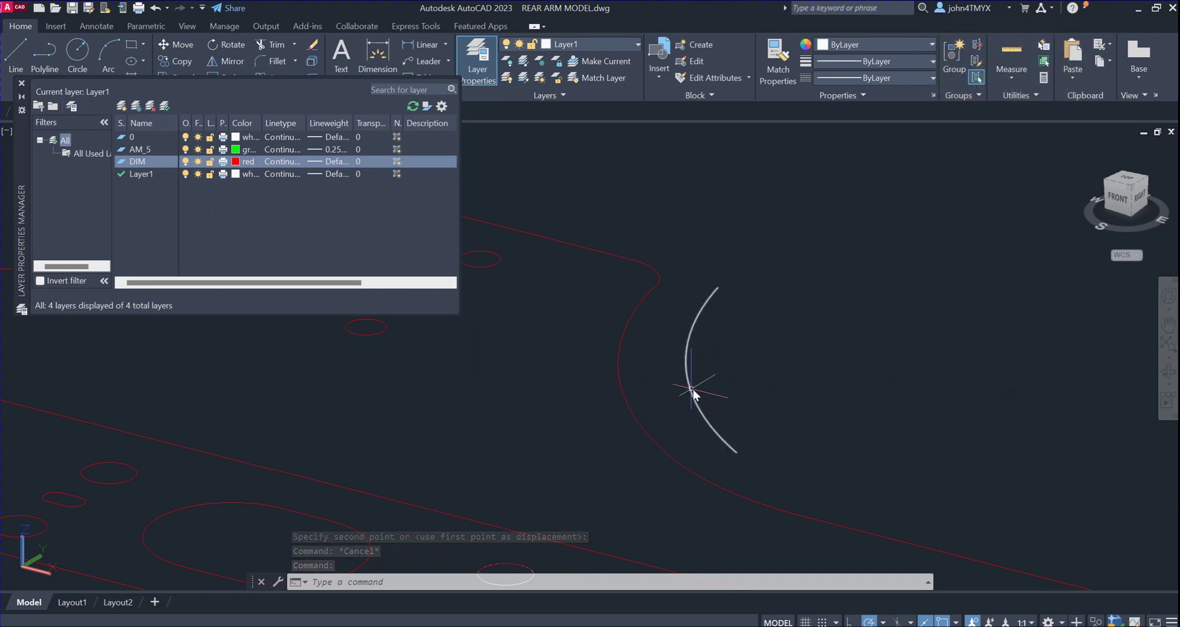
pyautogui.click(430, 581)
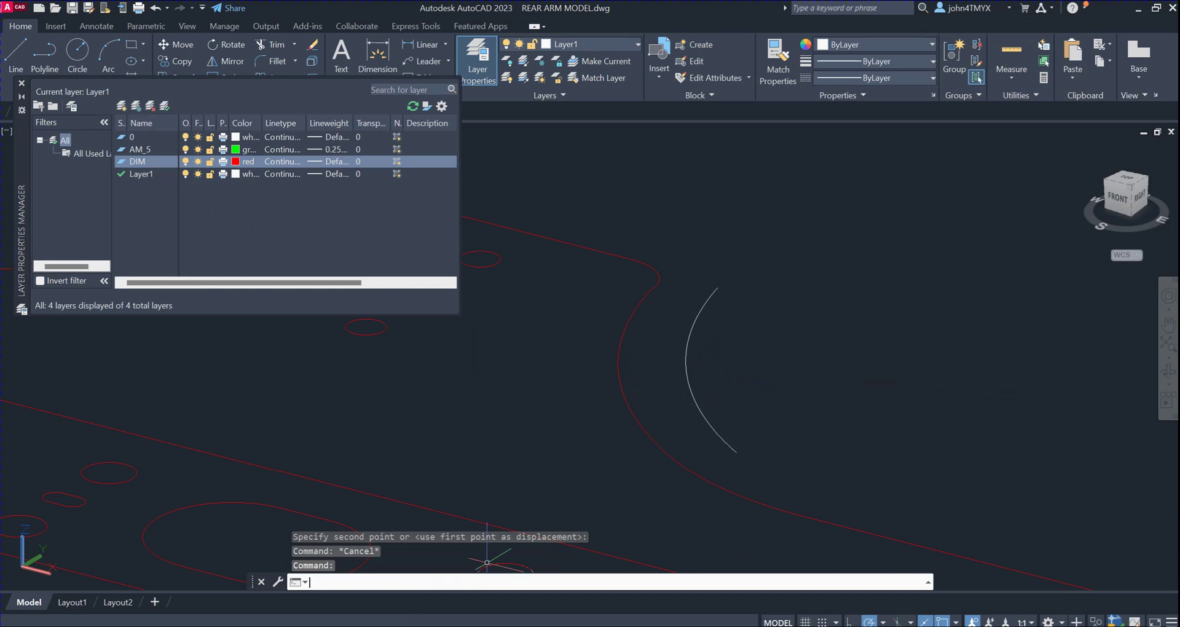
# Convert the red curve with CURVE2APLINE at tolerance 1 into 16 lines, then hide DIM to check.
pyautogui.write('CURVE2APLINE')
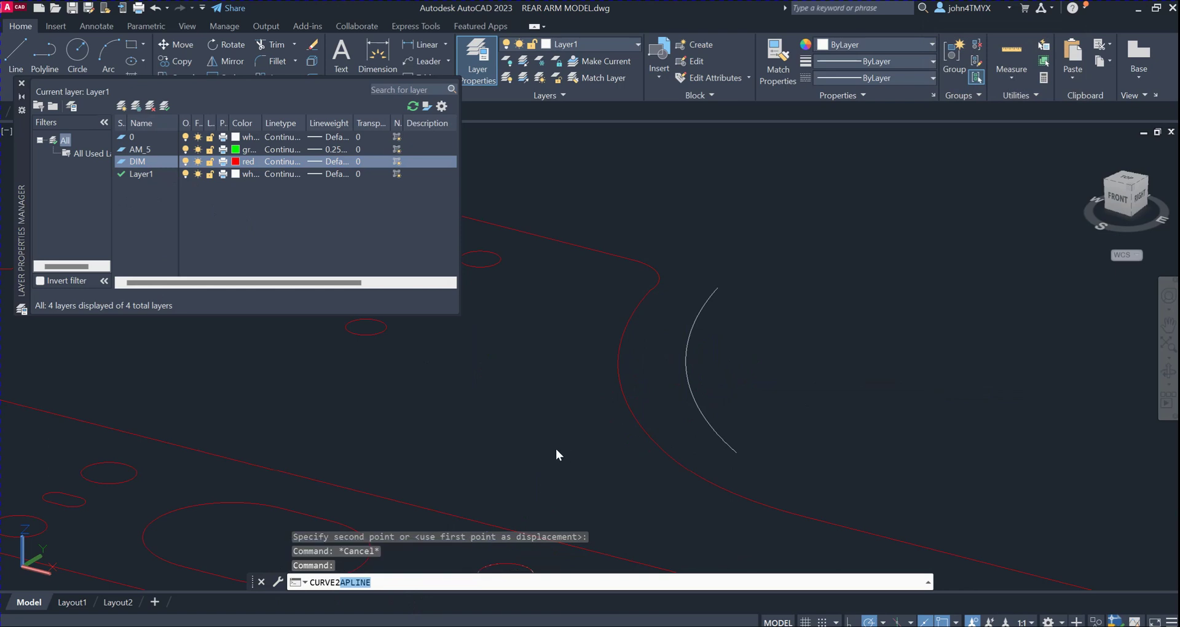
pyautogui.press('Return')
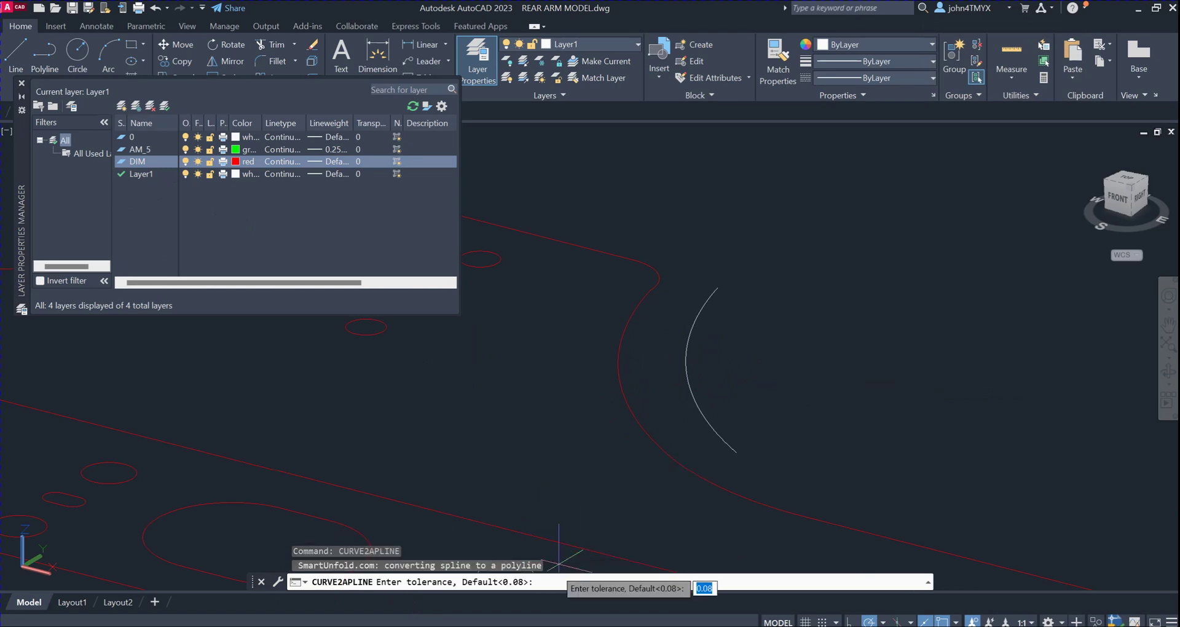
pyautogui.write('1')
pyautogui.press('Return')
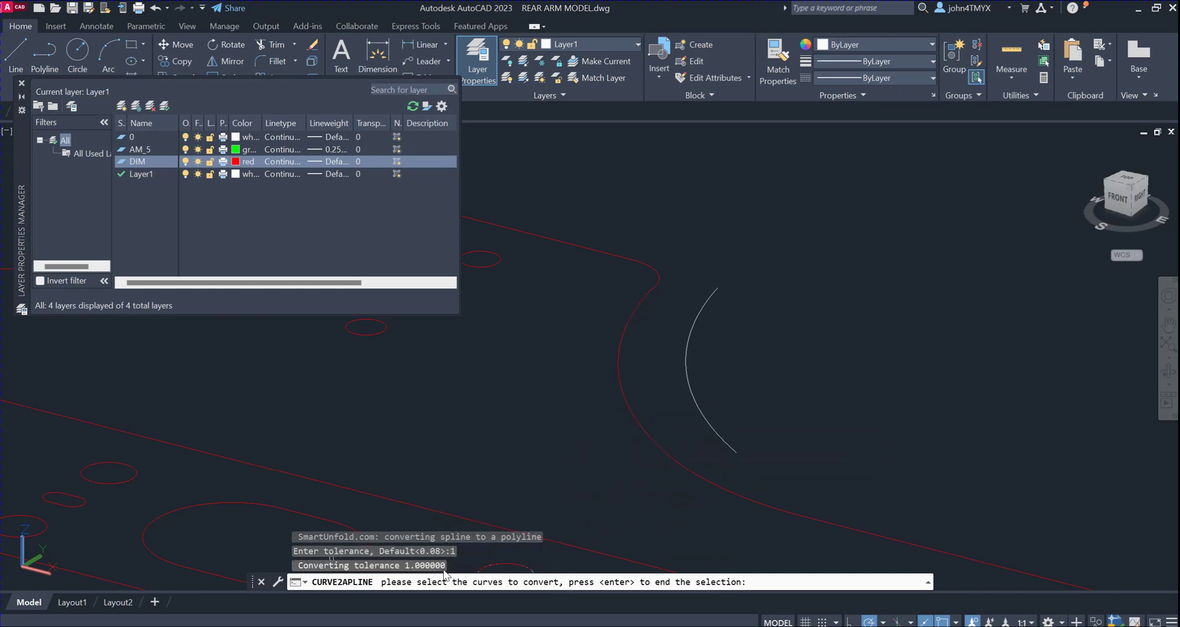
pyautogui.click(624, 397)
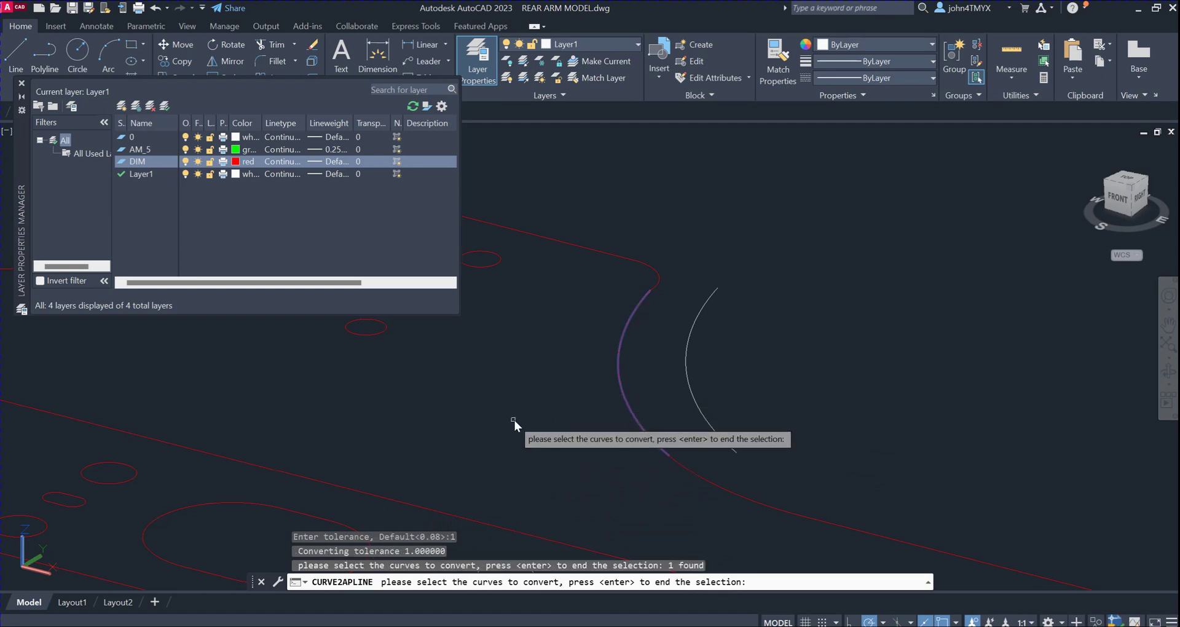
pyautogui.press('Return')
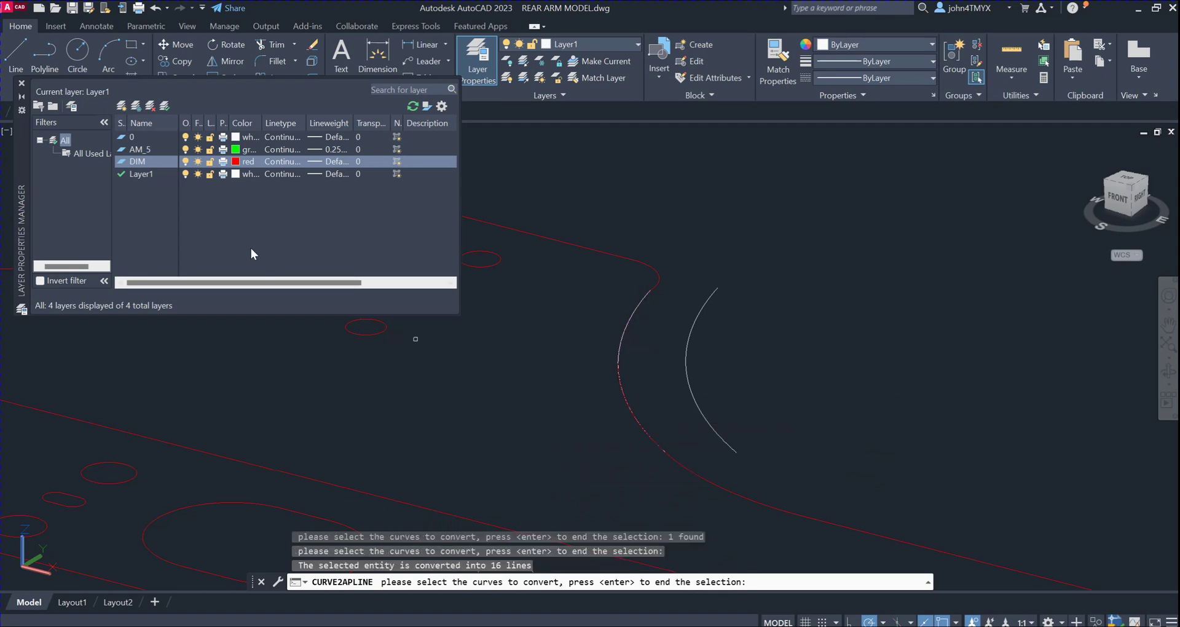
pyautogui.click(185, 162)
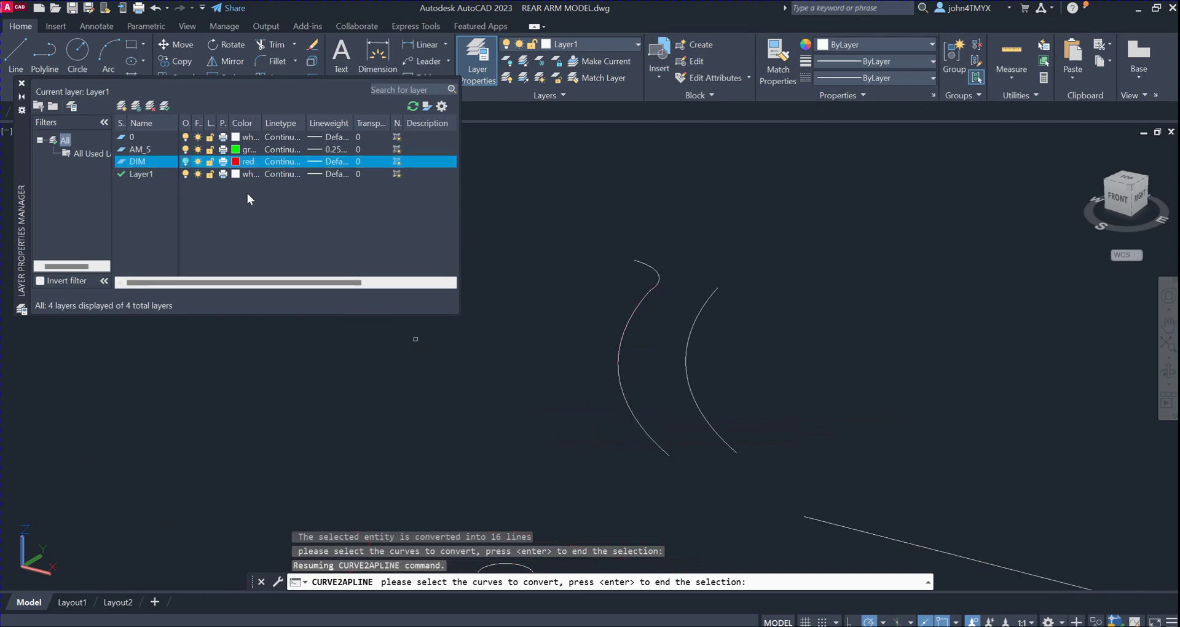
pyautogui.click(620, 376)
pyautogui.press('Escape')
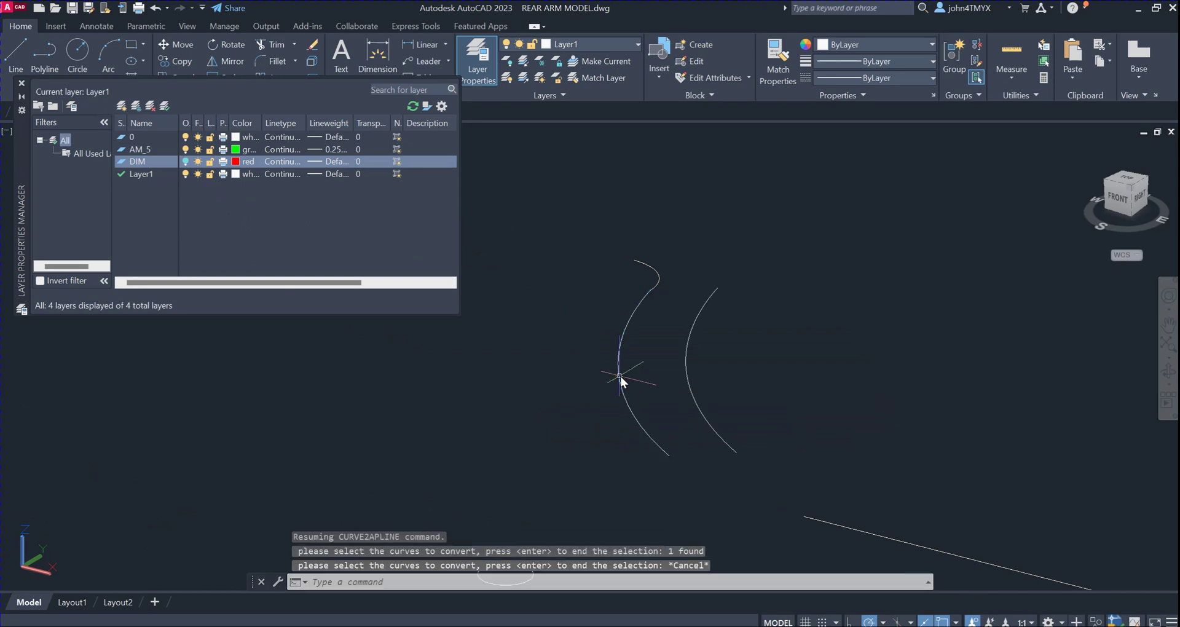
pyautogui.click(621, 378)
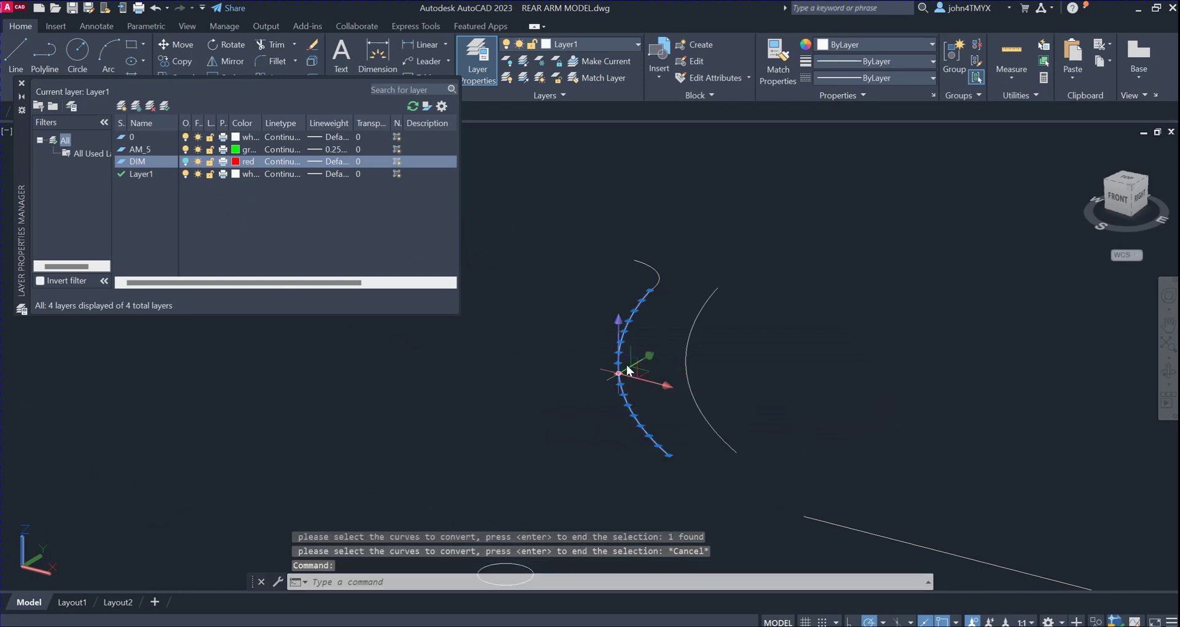
pyautogui.scroll(2, 634, 330)
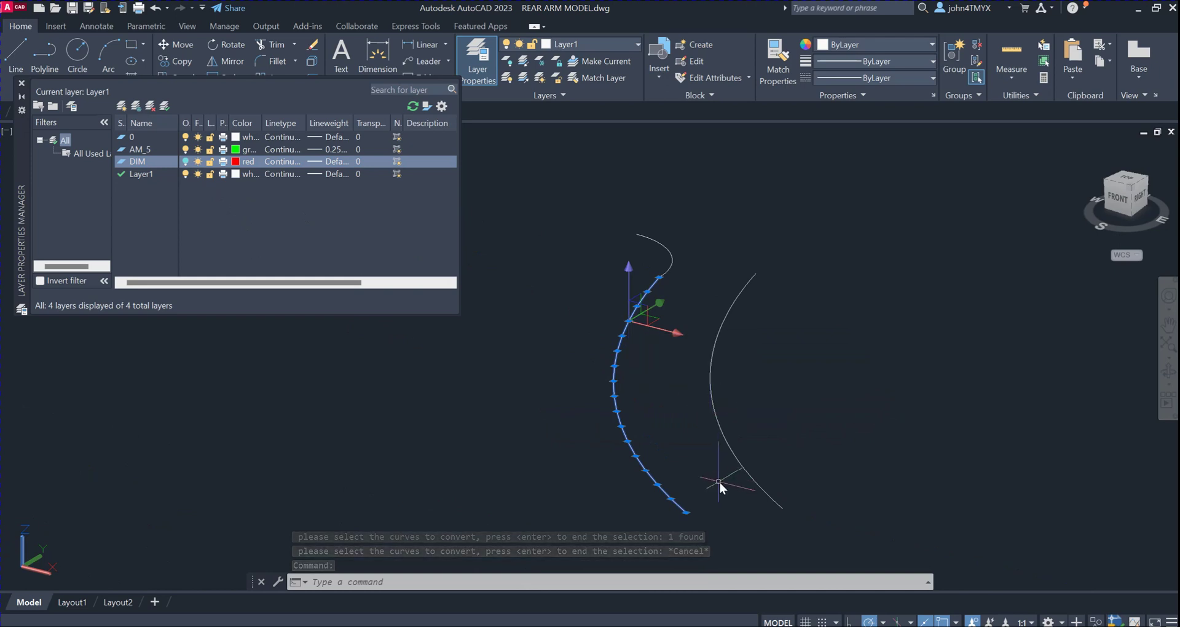
pyautogui.click(713, 397)
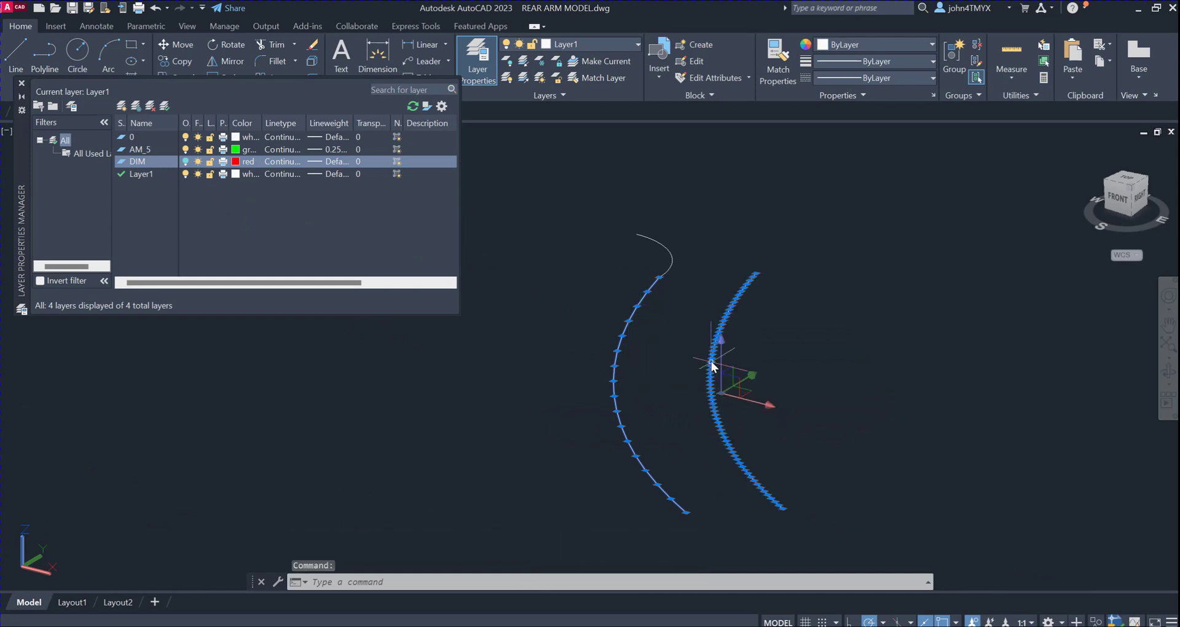
pyautogui.scroll(2, 711, 366)
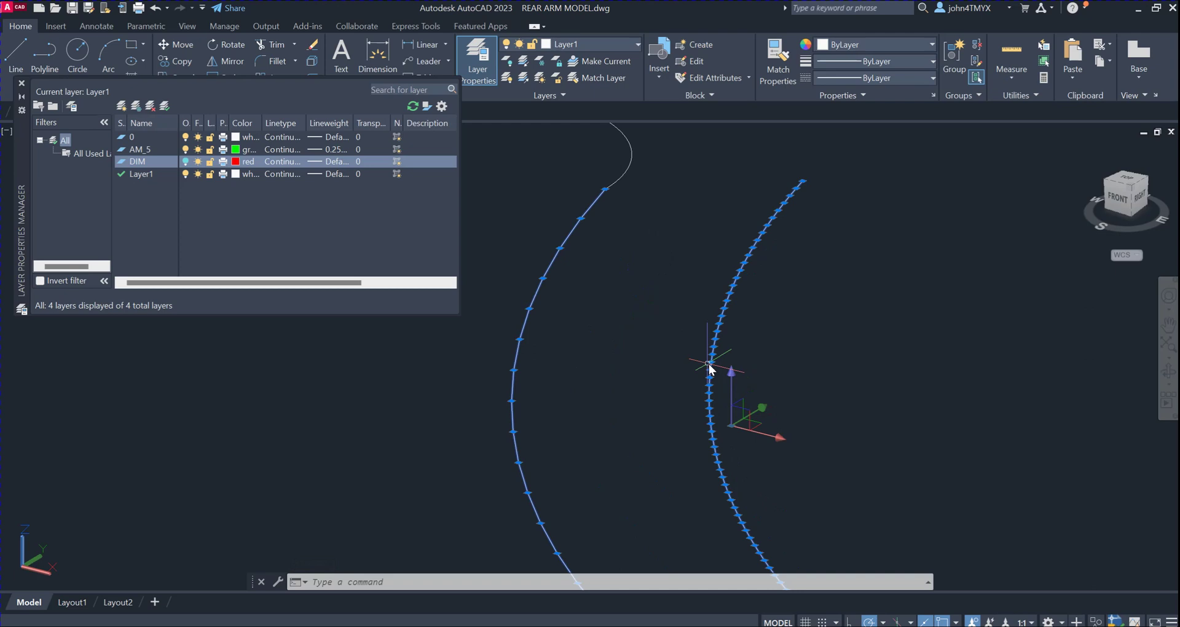
pyautogui.scroll(-5, 662, 393)
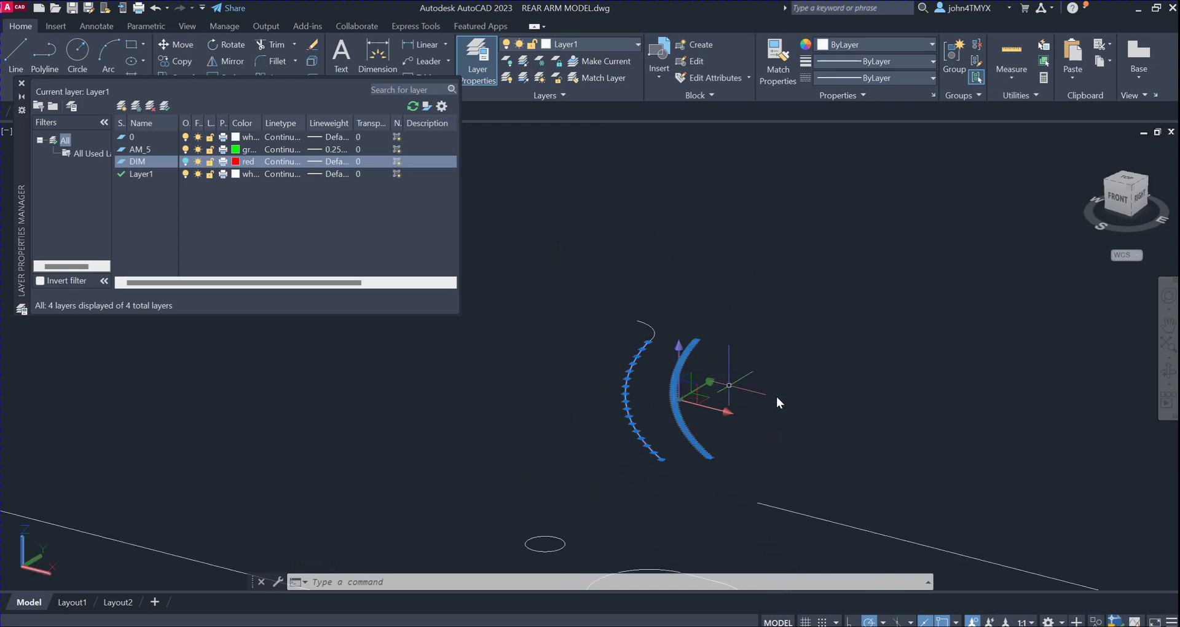